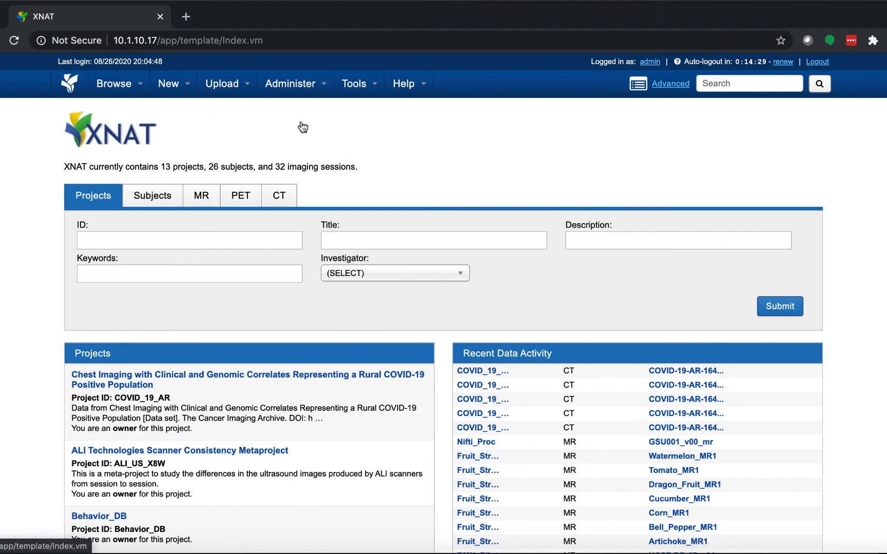
- Open the Container Service's Images & Commands section in XNAT's plugin settings
{"action": "mouse_move", "coordinate": [303, 127]}
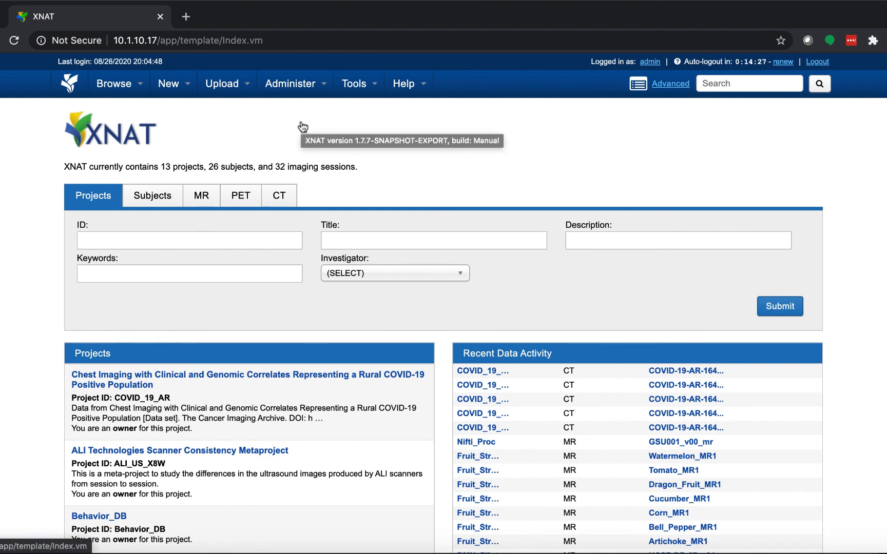
{"action": "mouse_move", "coordinate": [302, 91]}
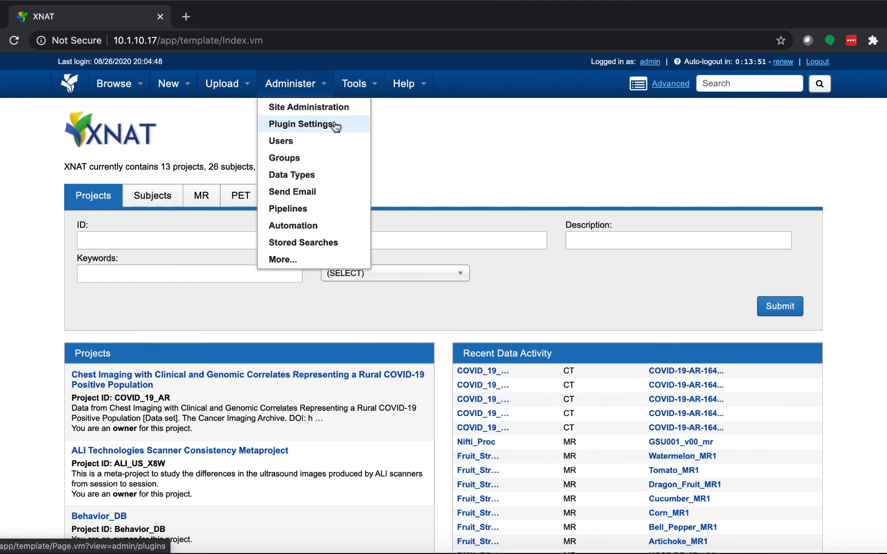
{"action": "left_click", "coordinate": [336, 127]}
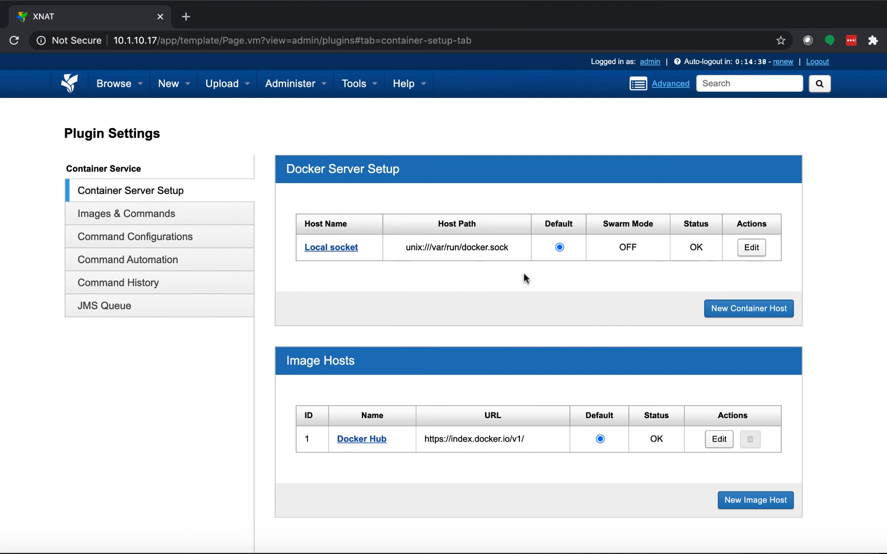
{"action": "left_click", "coordinate": [159, 213]}
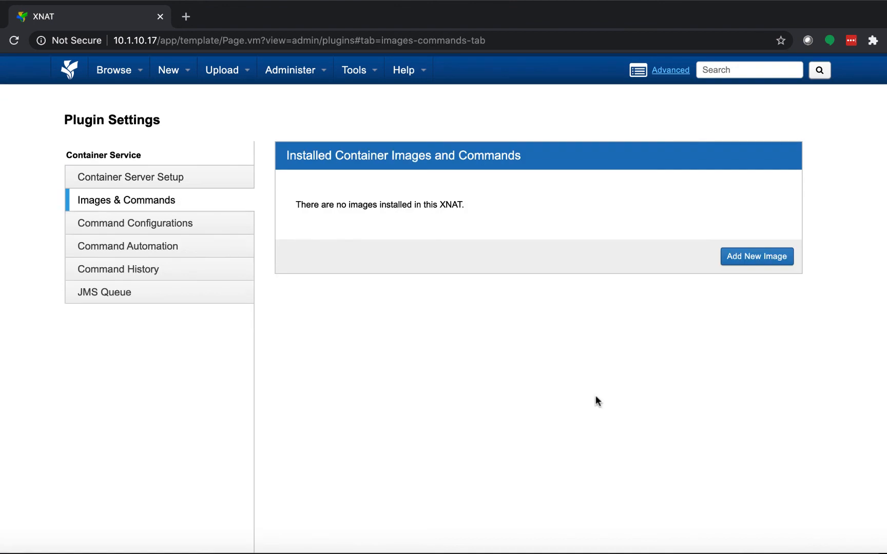
{"action": "scroll", "coordinate": [596, 401], "scroll_direction": "up", "scroll_amount": 1}
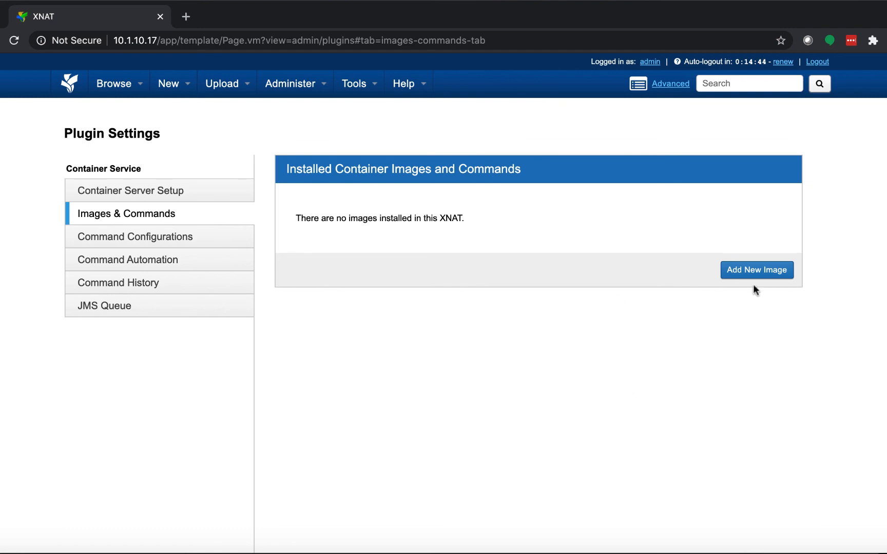
- Pull a new container image named xnat/dcm2niix with the version tag :latest
{"action": "left_click", "coordinate": [748, 269]}
{"action": "left_click", "coordinate": [413, 127]}
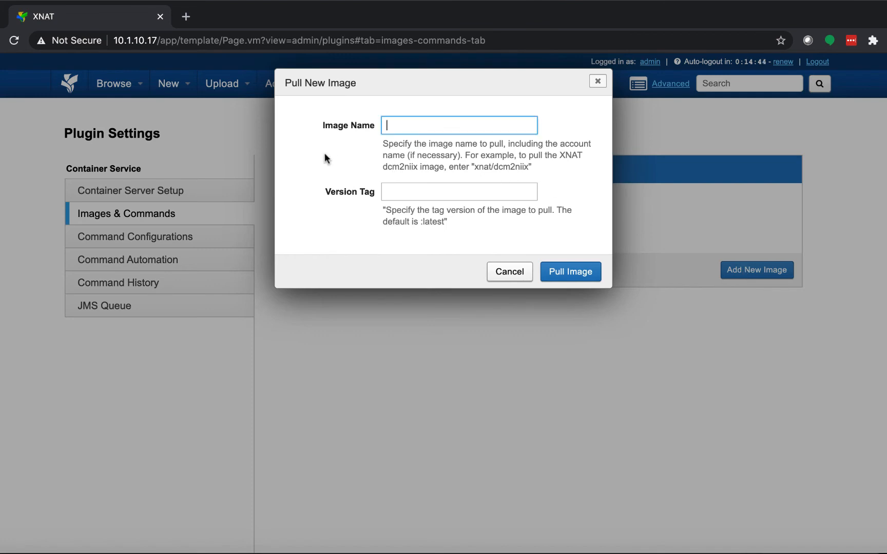
{"action": "type", "text": "xnat/dcm2niix"}
{"action": "key", "text": "Tab"}
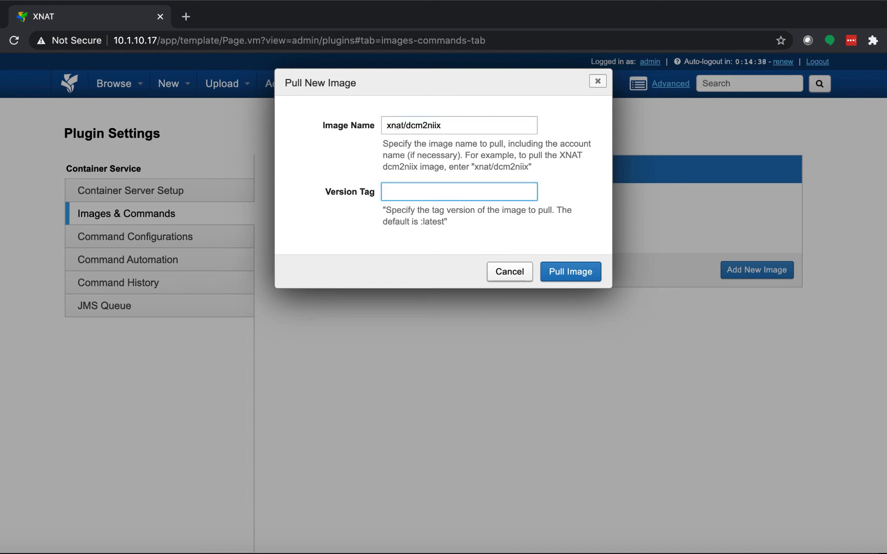
{"action": "type", "text": ":latest"}
{"action": "left_click", "coordinate": [566, 268]}
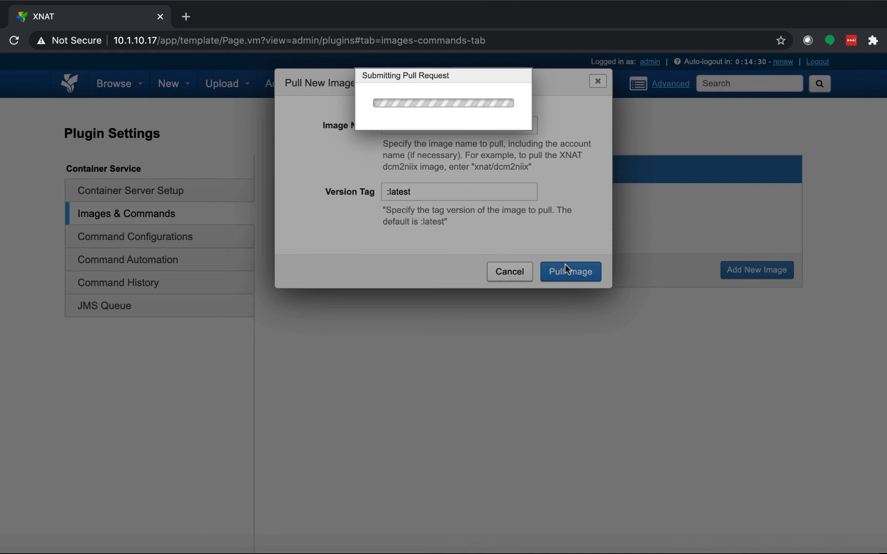
- Open Docker Hub at hub.docker.com alongside XNAT and search it for xnat
{"action": "left_click", "coordinate": [186, 16]}
{"action": "left_click", "coordinate": [198, 43]}
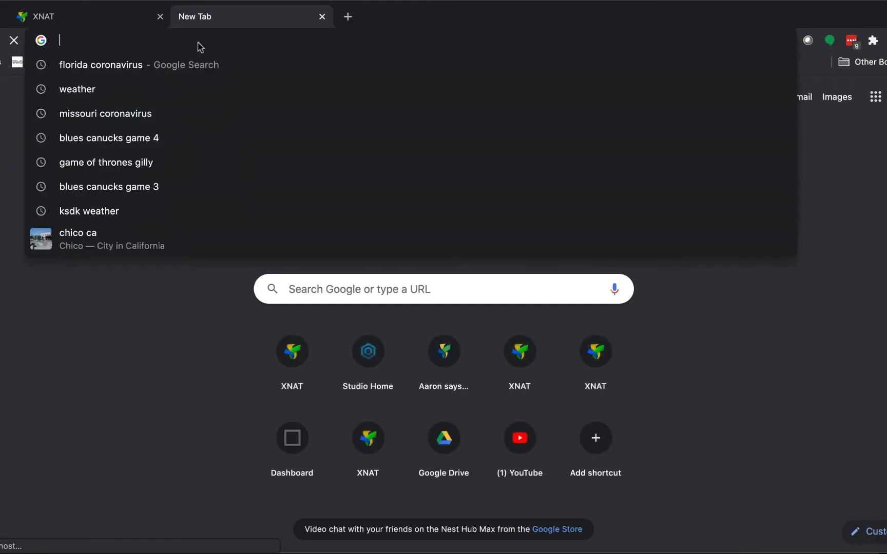
{"action": "type", "text": "hub."}
{"action": "key", "text": "Return"}
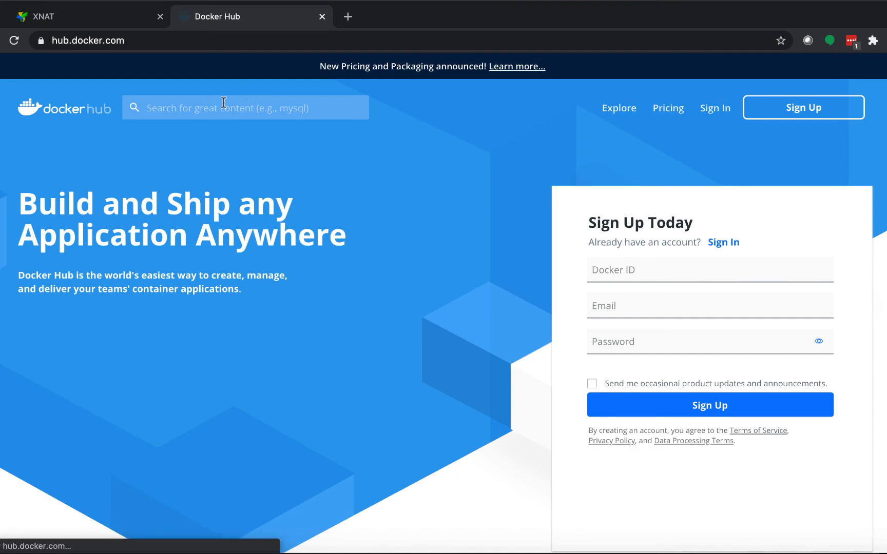
{"action": "left_click", "coordinate": [224, 102]}
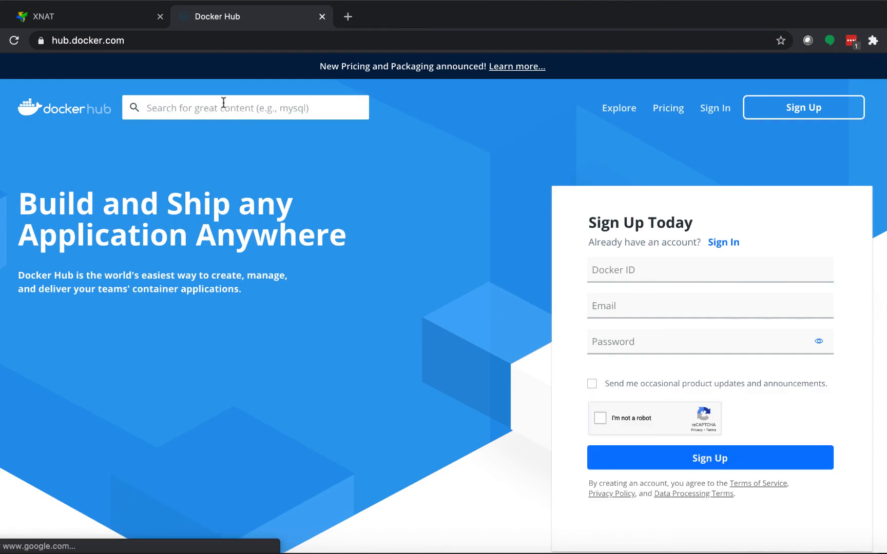
{"action": "type", "text": "xnat"}
{"action": "key", "text": "Return"}
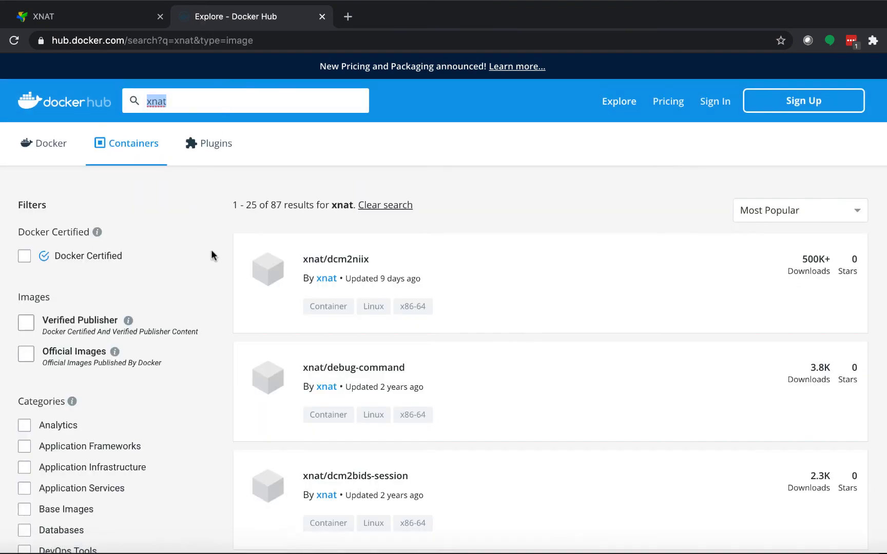
- Open the xnat/dcm2niix repository and examine its overview and available image tags
{"action": "left_click", "coordinate": [351, 261]}
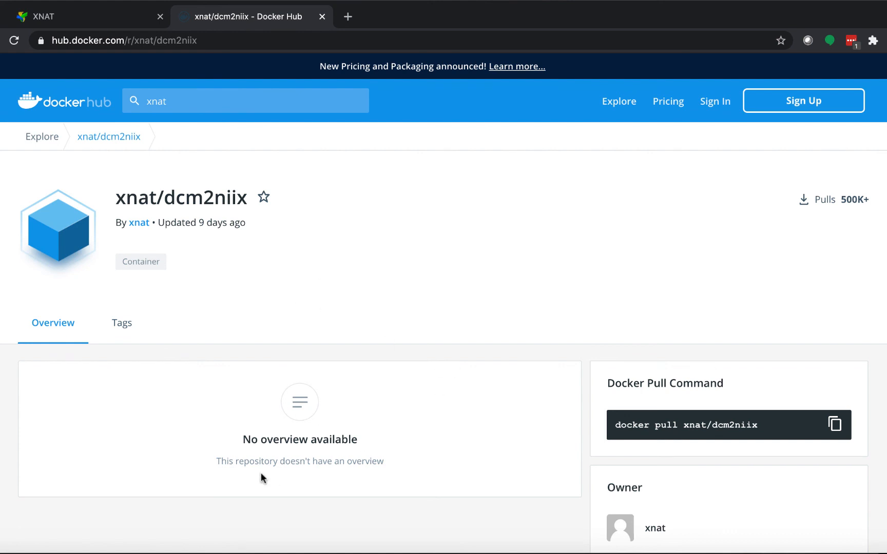
{"action": "scroll", "coordinate": [488, 403], "scroll_direction": "down", "scroll_amount": 4}
{"action": "scroll", "coordinate": [472, 403], "scroll_direction": "up", "scroll_amount": 2}
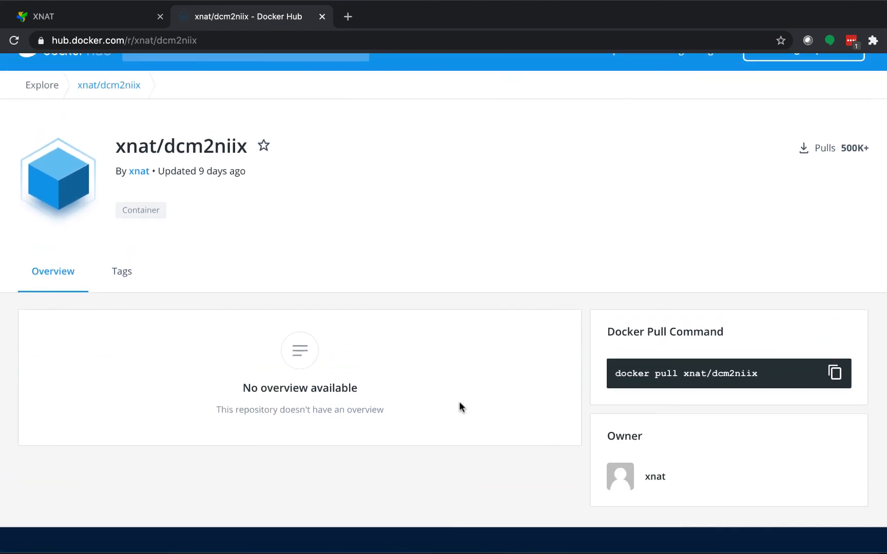
{"action": "scroll", "coordinate": [457, 357], "scroll_direction": "up", "scroll_amount": 2}
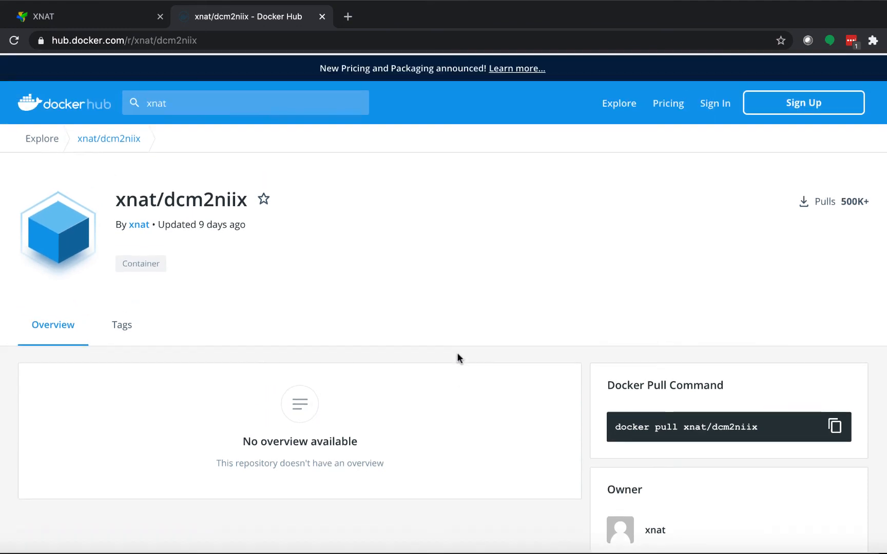
{"action": "left_click", "coordinate": [322, 344]}
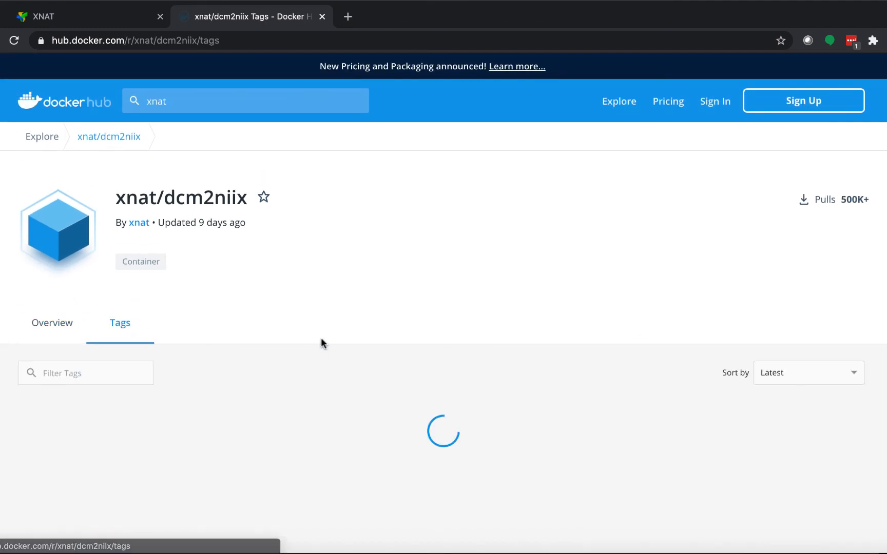
{"action": "scroll", "coordinate": [8, 412], "scroll_direction": "down", "scroll_amount": 3}
{"action": "scroll", "coordinate": [8, 411], "scroll_direction": "down", "scroll_amount": 5}
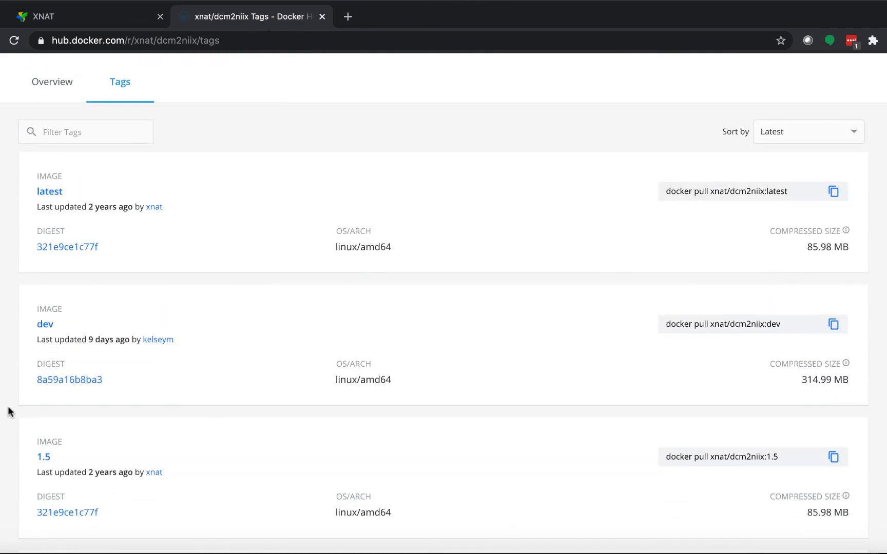
{"action": "scroll", "coordinate": [7, 412], "scroll_direction": "down", "scroll_amount": 7}
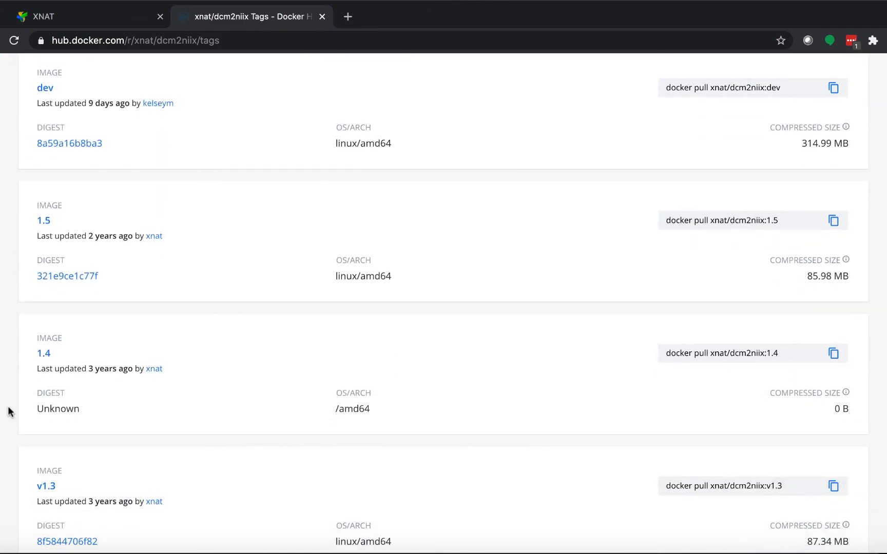
{"action": "scroll", "coordinate": [7, 412], "scroll_direction": "up", "scroll_amount": 12}
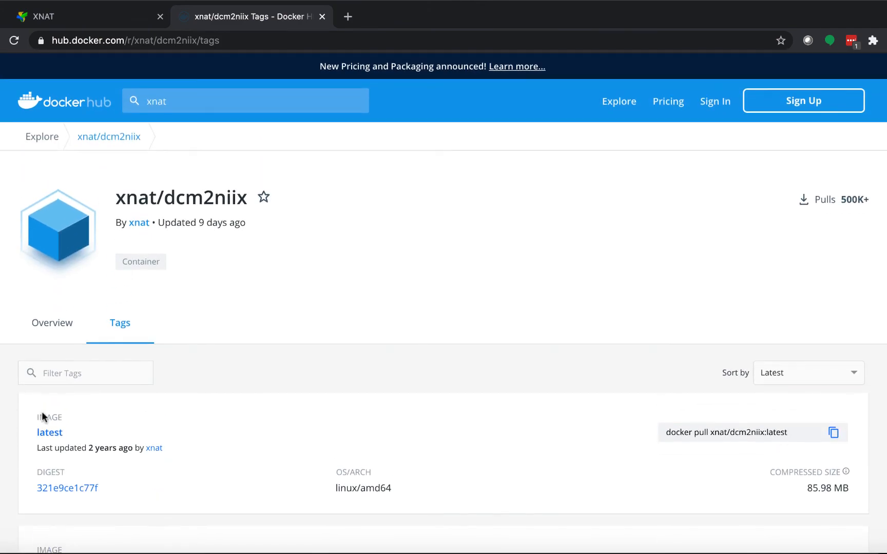
- Switch back to XNAT and examine the command line and its bracketed option placeholders in the dcm2niix command definition
{"action": "left_click", "coordinate": [85, 23]}
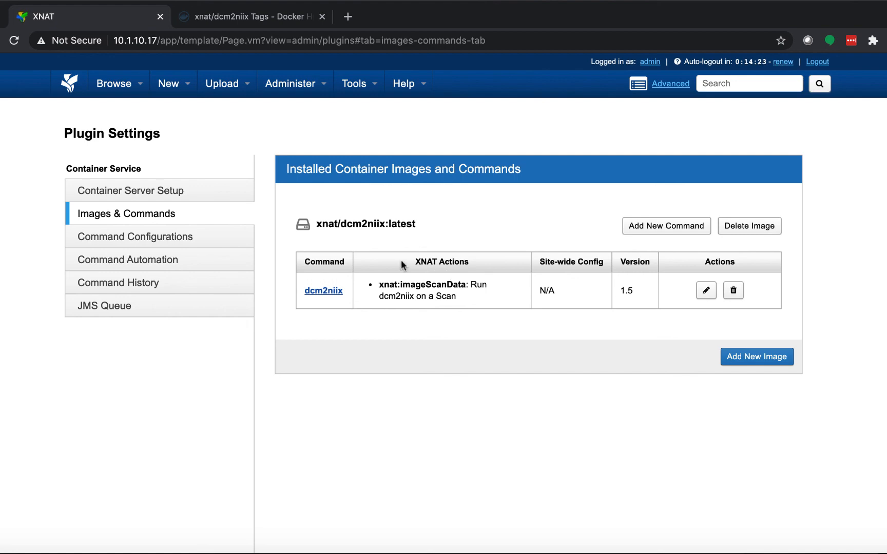
{"action": "left_click", "coordinate": [319, 291]}
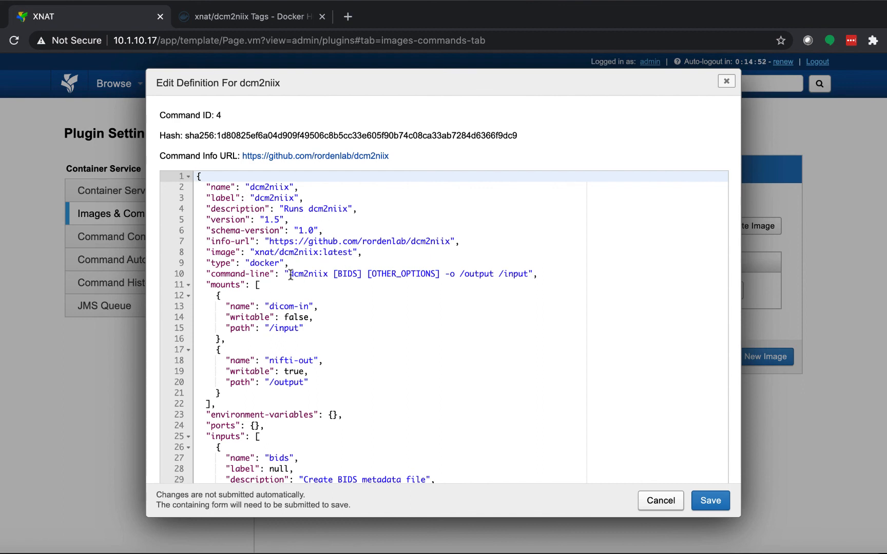
{"action": "left_click_drag", "start_coordinate": [289, 274], "coordinate": [530, 274]}
{"action": "left_click", "coordinate": [540, 274]}
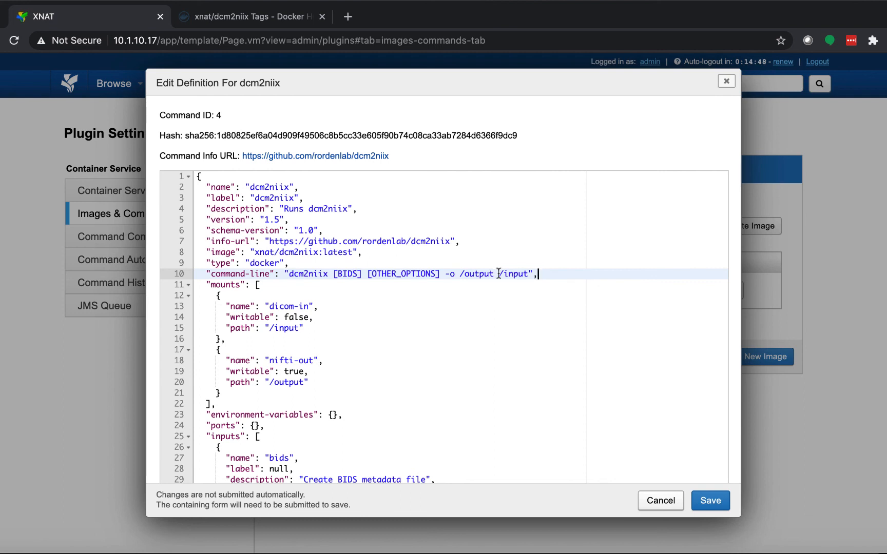
{"action": "left_click_drag", "start_coordinate": [333, 274], "coordinate": [441, 274]}
{"action": "left_click", "coordinate": [416, 274]}
- Examine the bids input in the definition, including its [BIDS] replacement key and -b command-line flag
{"action": "scroll", "coordinate": [290, 306], "scroll_direction": "down", "scroll_amount": 2}
{"action": "scroll", "coordinate": [290, 306], "scroll_direction": "down", "scroll_amount": 1}
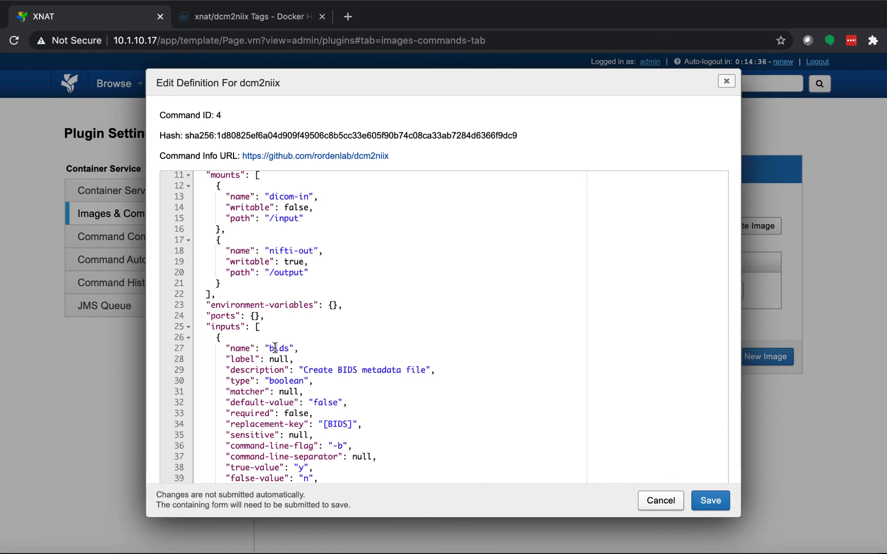
{"action": "scroll", "coordinate": [337, 444], "scroll_direction": "down", "scroll_amount": 5}
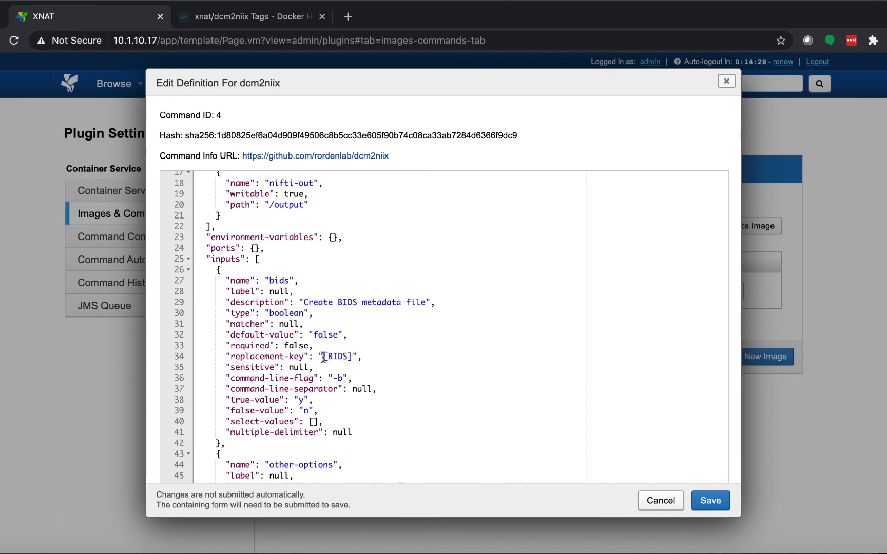
{"action": "left_click_drag", "start_coordinate": [323, 356], "coordinate": [353, 357]}
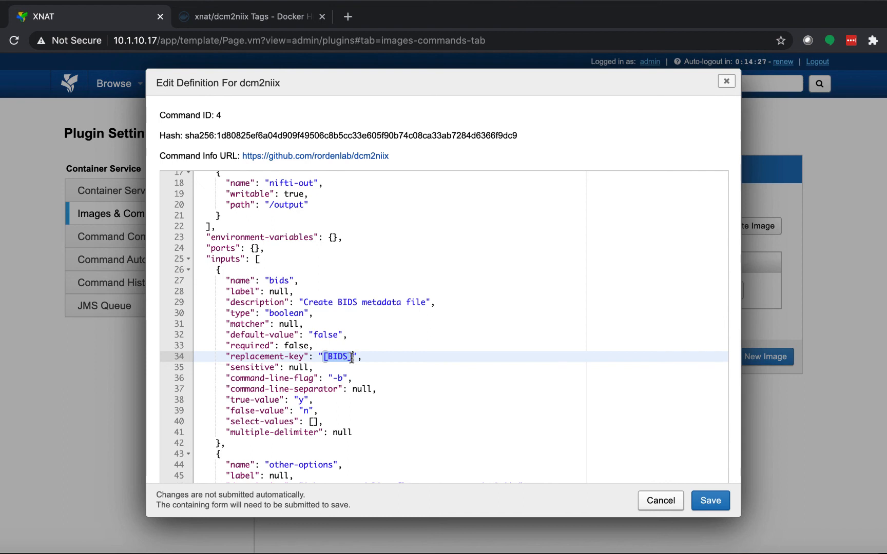
{"action": "left_click", "coordinate": [349, 378]}
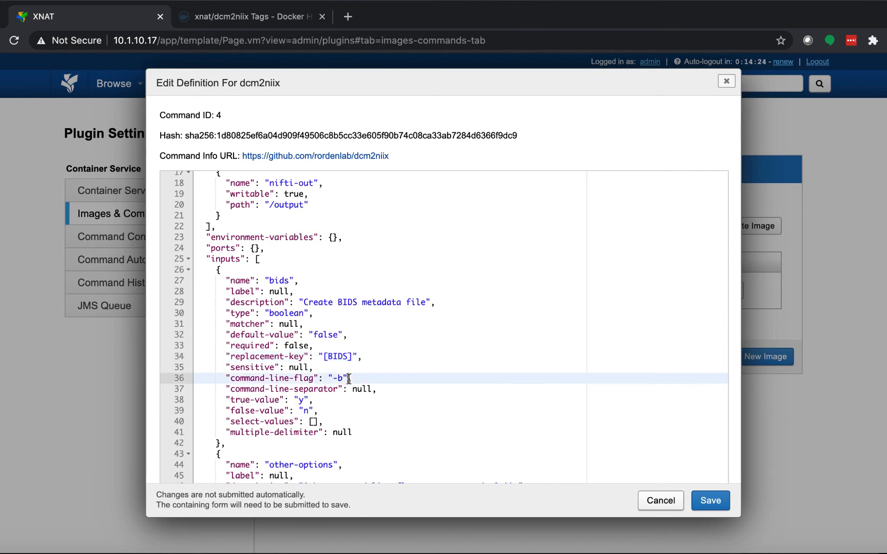
{"action": "left_click_drag", "start_coordinate": [332, 378], "coordinate": [342, 380]}
{"action": "left_click", "coordinate": [354, 378]}
- Examine the other-options input and its [OTHER_OPTIONS] replacement key, and close the dcm2niix definition without saving
{"action": "scroll", "coordinate": [388, 336], "scroll_direction": "down", "scroll_amount": 5}
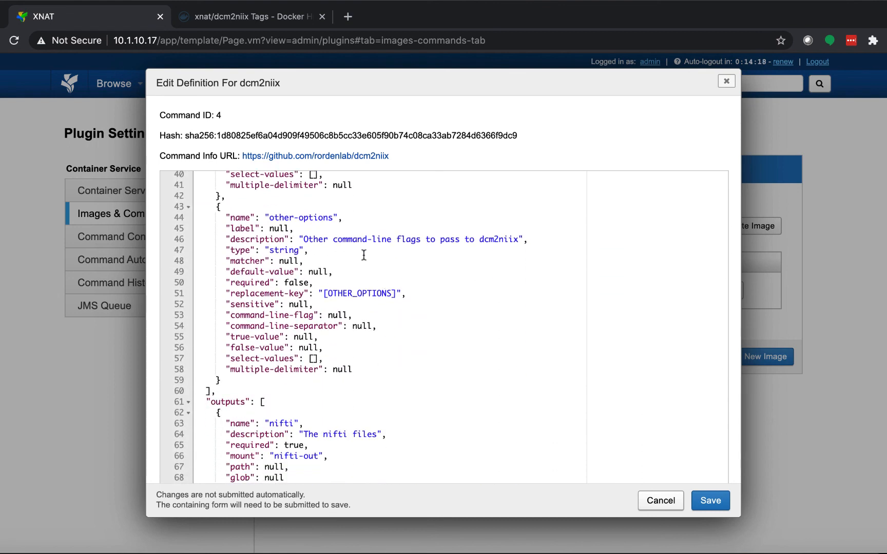
{"action": "scroll", "coordinate": [355, 258], "scroll_direction": "down", "scroll_amount": 1}
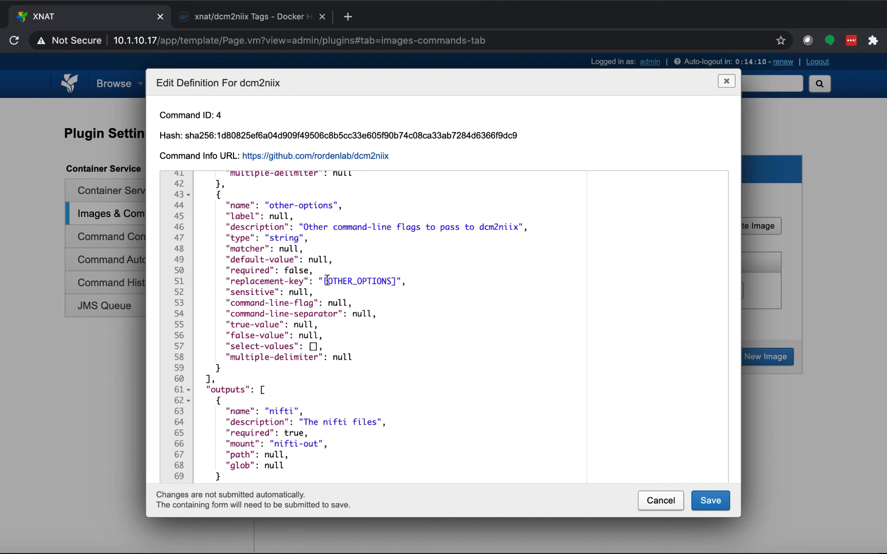
{"action": "left_click_drag", "start_coordinate": [323, 281], "coordinate": [374, 277]}
{"action": "left_click_drag", "start_coordinate": [393, 280], "coordinate": [398, 281]}
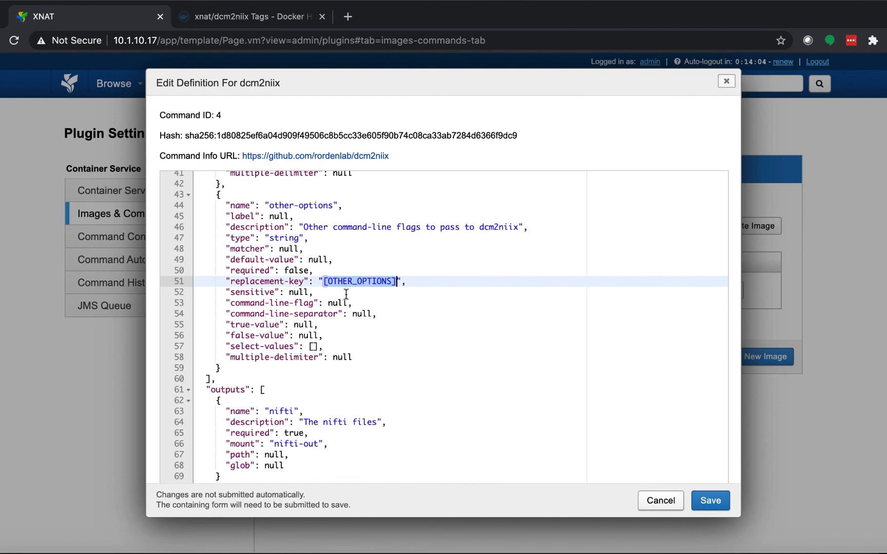
{"action": "left_click", "coordinate": [324, 245]}
{"action": "scroll", "coordinate": [324, 244], "scroll_direction": "up", "scroll_amount": 10}
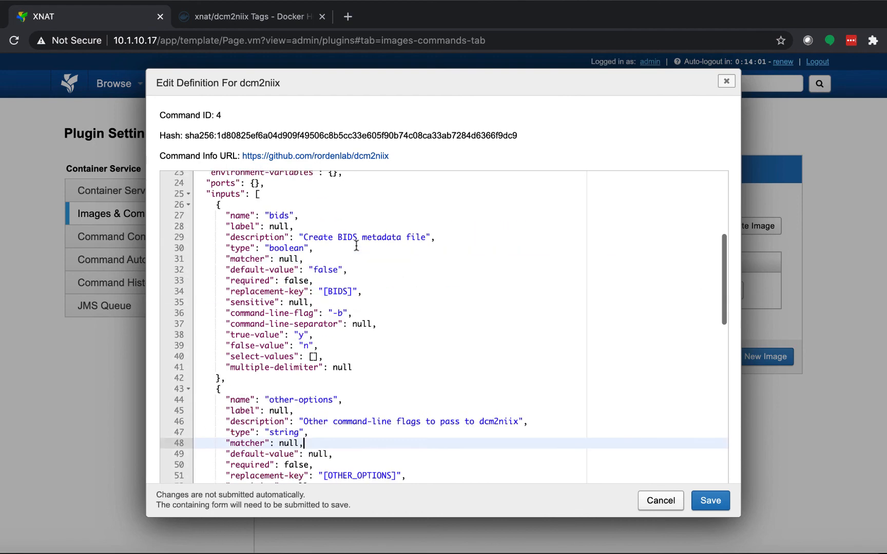
{"action": "left_click", "coordinate": [661, 500]}
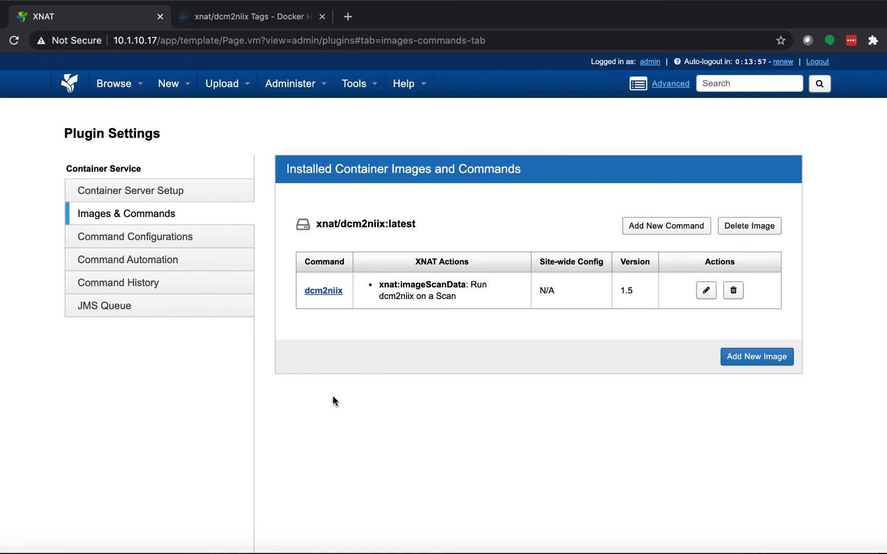
- Set the site-wide default of the bids input to true for Run dcm2niix on a Scan, and return to Images & Commands
{"action": "left_click", "coordinate": [154, 234]}
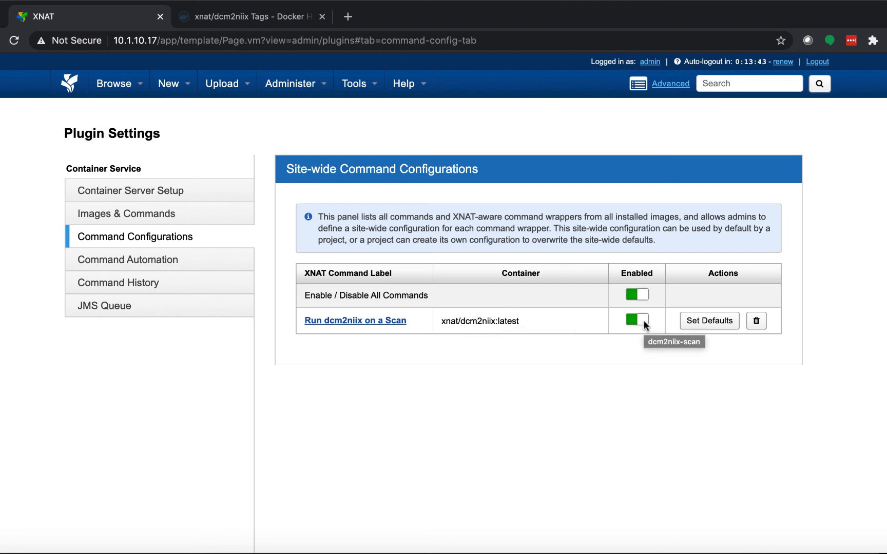
{"action": "left_click", "coordinate": [708, 320]}
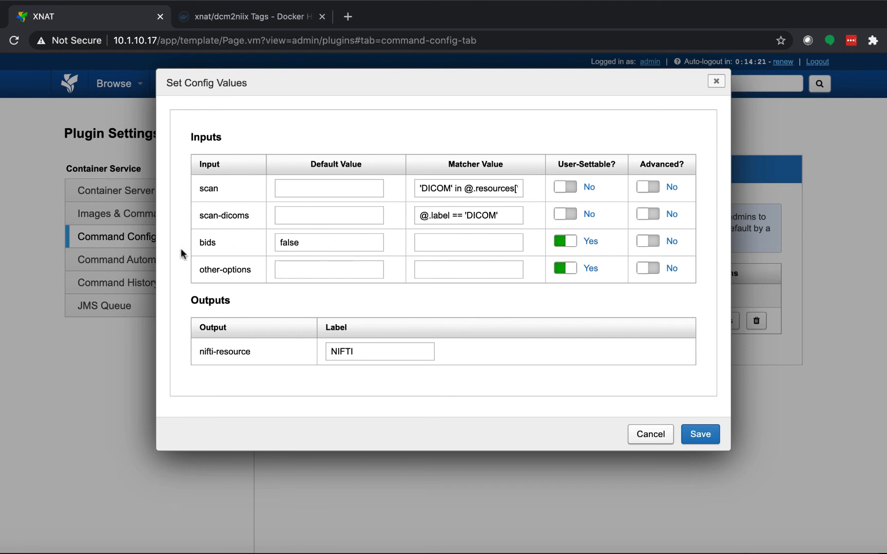
{"action": "left_click", "coordinate": [303, 242]}
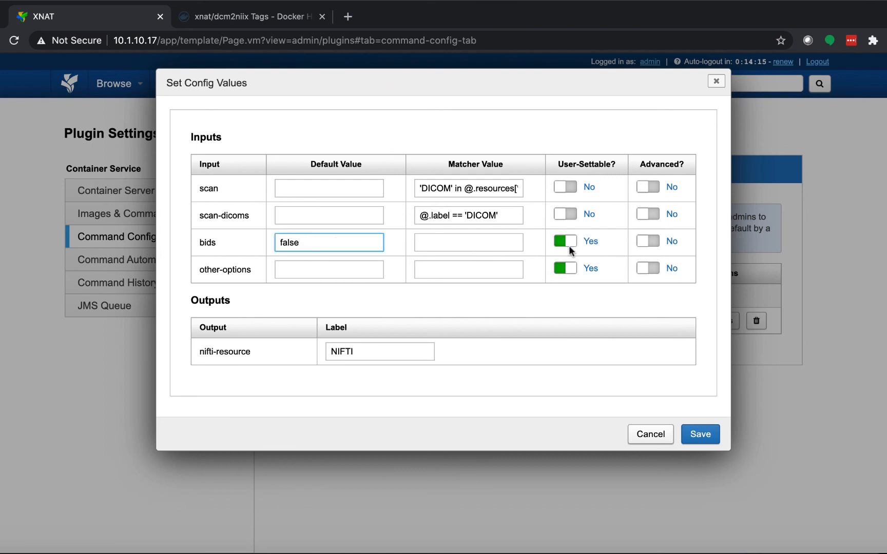
{"action": "double_click", "coordinate": [289, 241]}
{"action": "type", "text": "true"}
{"action": "left_click", "coordinate": [703, 434]}
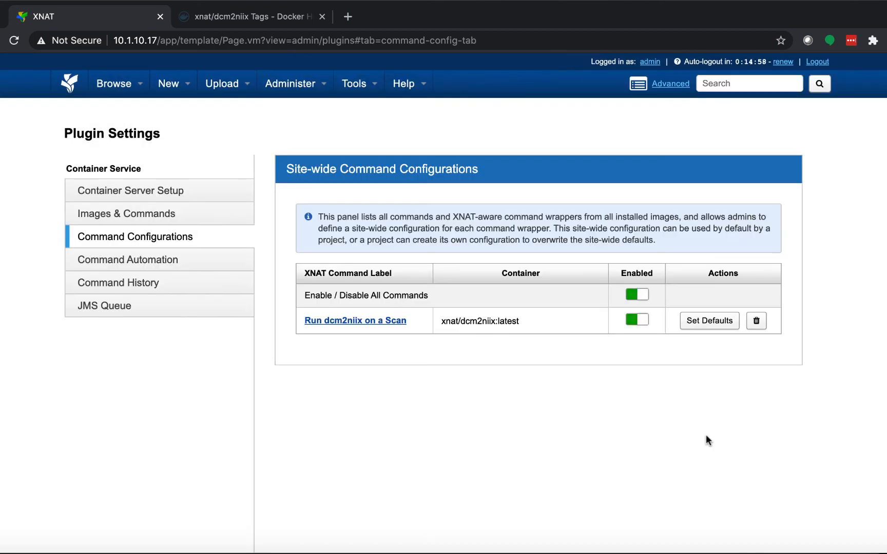
{"action": "left_click", "coordinate": [152, 216]}
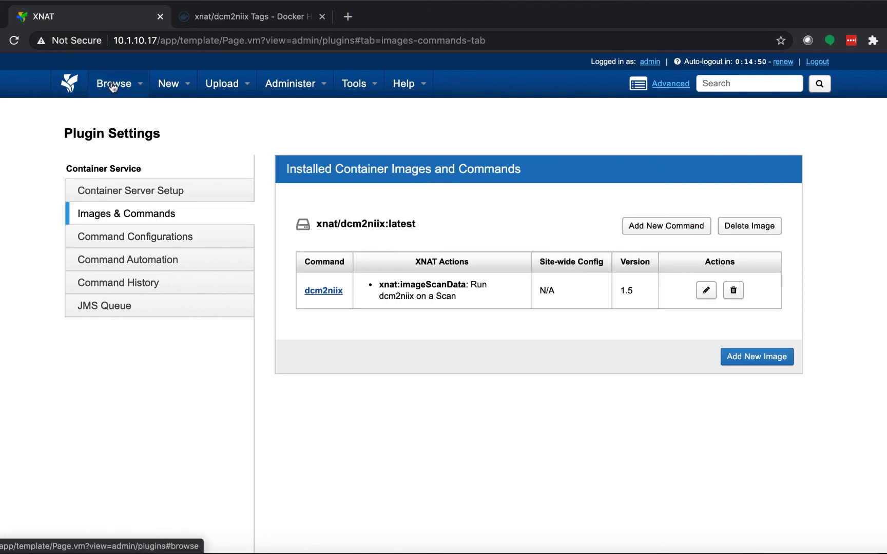
- Open the project settings of the TCIA Covid Lung project and enable all container commands there
{"action": "mouse_move", "coordinate": [112, 88]}
{"action": "left_click", "coordinate": [127, 108]}
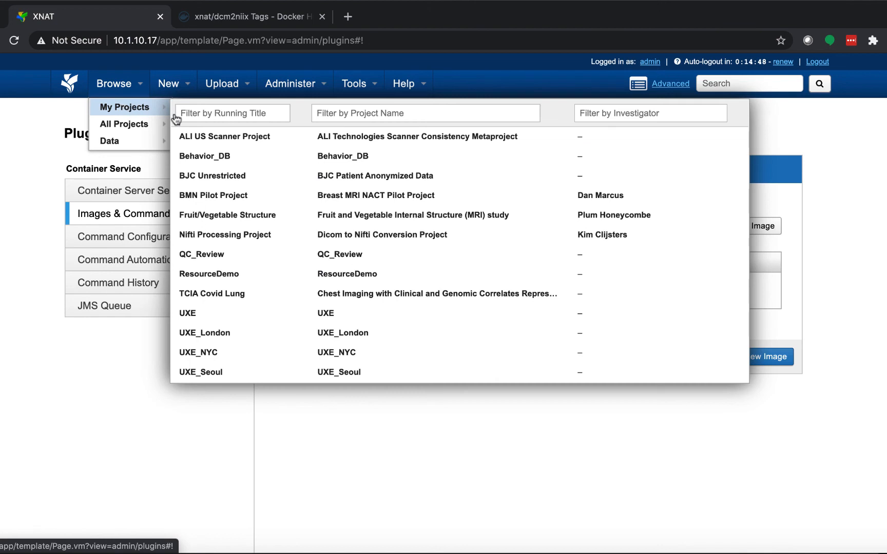
{"action": "left_click", "coordinate": [223, 296]}
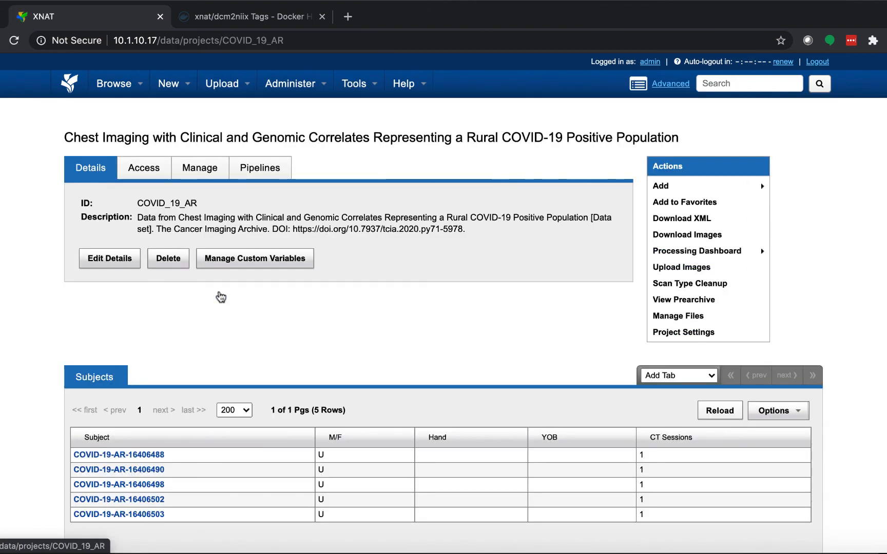
{"action": "left_click", "coordinate": [683, 333]}
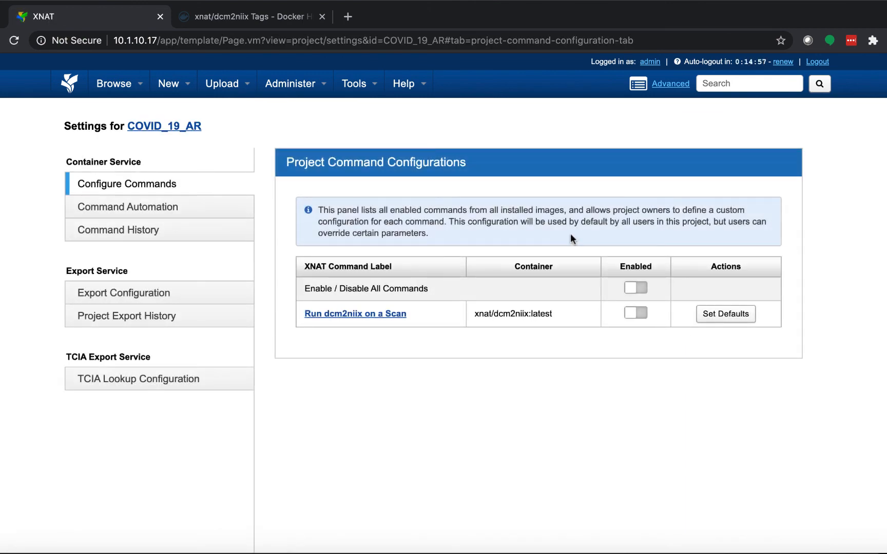
{"action": "left_click", "coordinate": [630, 287]}
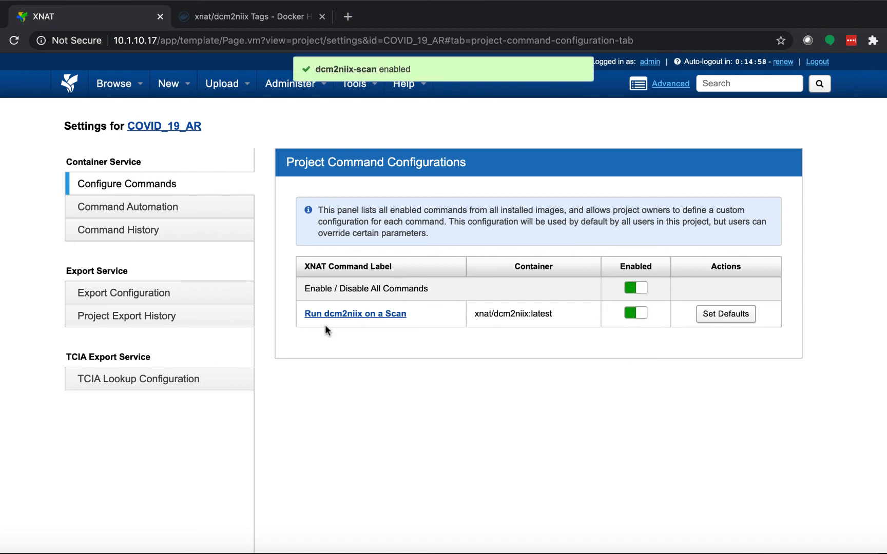
- Set the project's dcm2niix-scan default for bids to false, make bids and other-options not user-settable, and save the configuration
{"action": "left_click", "coordinate": [729, 317]}
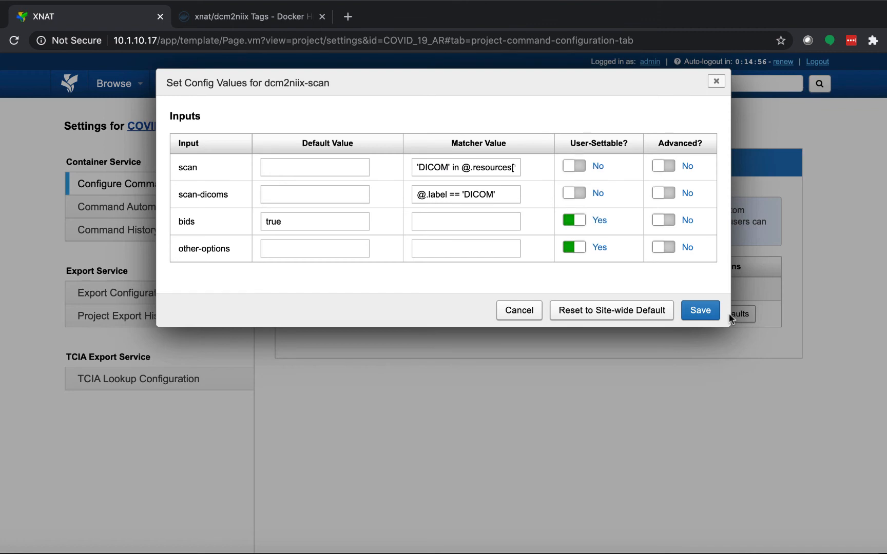
{"action": "left_click", "coordinate": [289, 221]}
{"action": "double_click", "coordinate": [285, 221]}
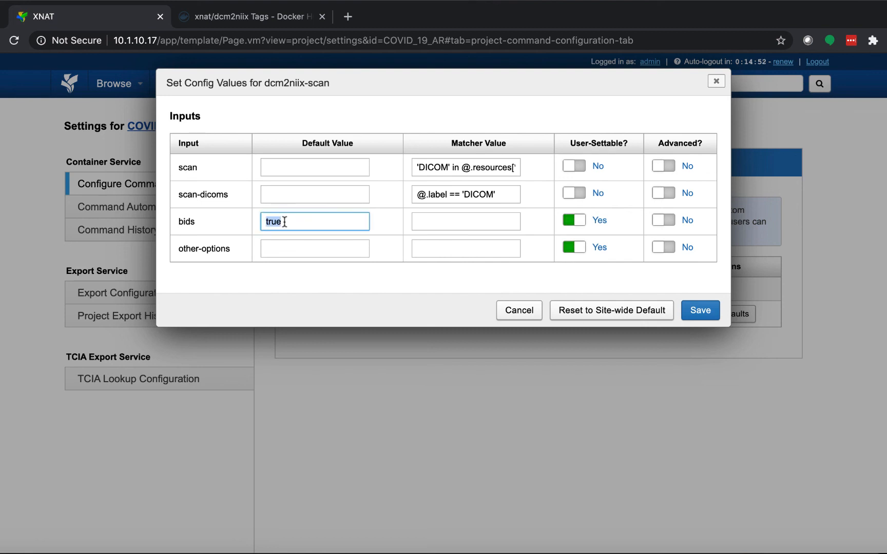
{"action": "type", "text": "false"}
{"action": "left_click", "coordinate": [578, 222]}
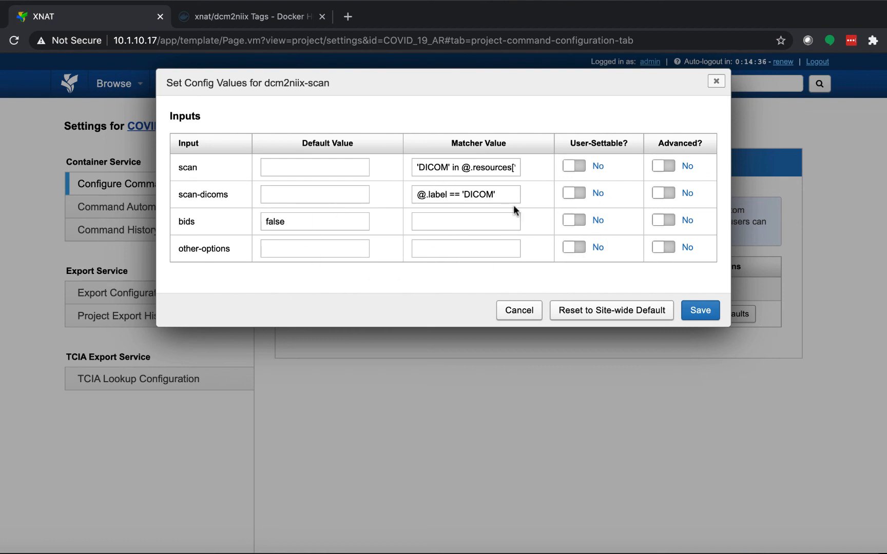
{"action": "left_click", "coordinate": [704, 312]}
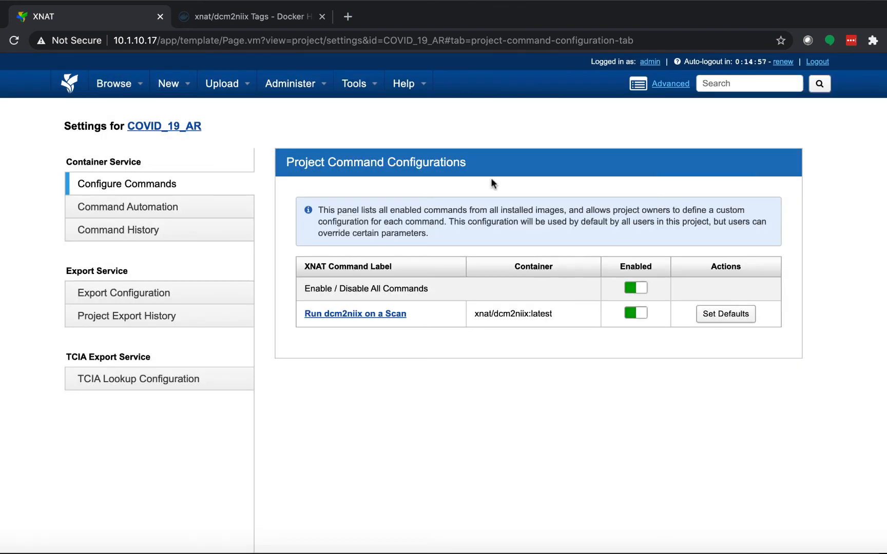
- Return to the site's plugin settings and show the installed container images and commands
{"action": "mouse_move", "coordinate": [284, 87]}
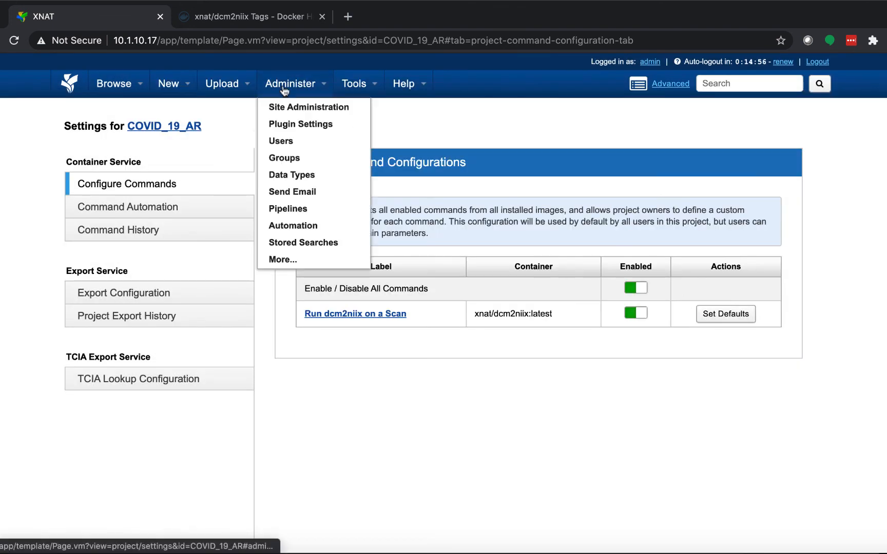
{"action": "left_click", "coordinate": [302, 125]}
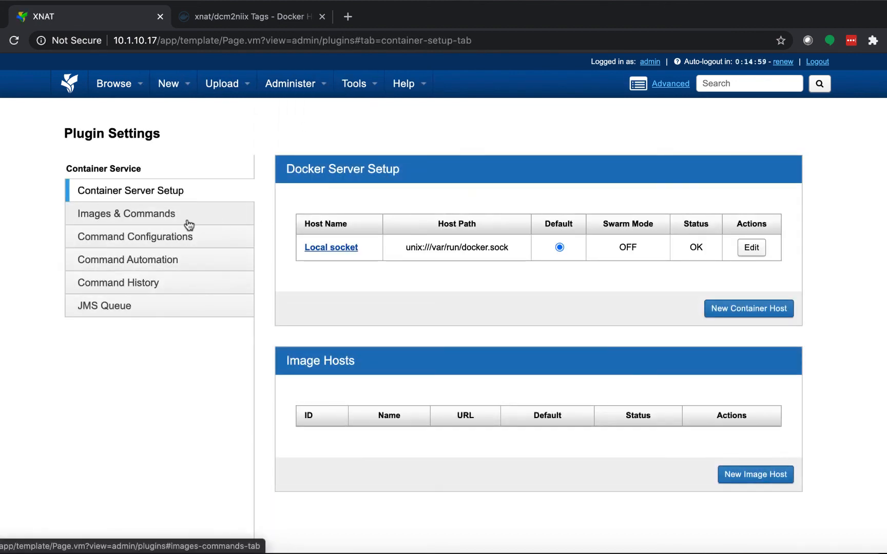
{"action": "left_click", "coordinate": [188, 221]}
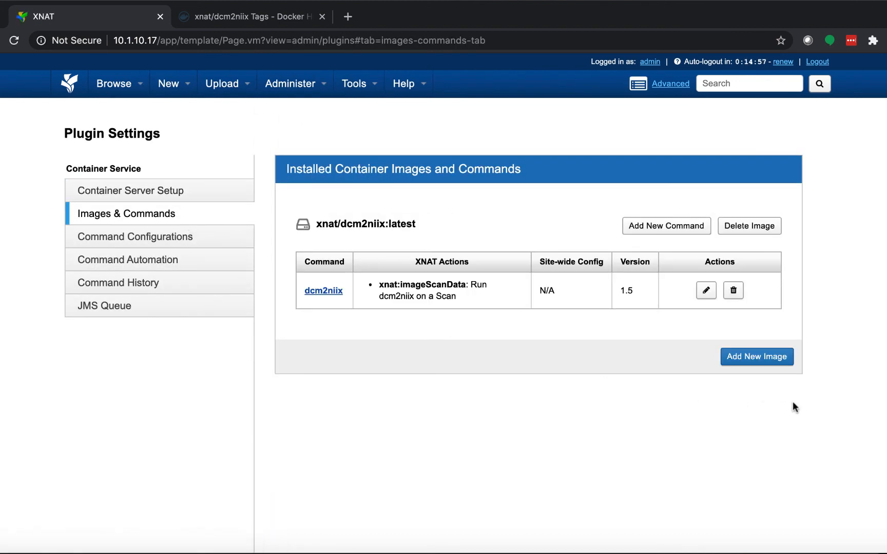
- Switch to Docker Hub, find the lungmask repository among xnat's repositories, and copy the image name xnat/lungmask
{"action": "left_click", "coordinate": [241, 16]}
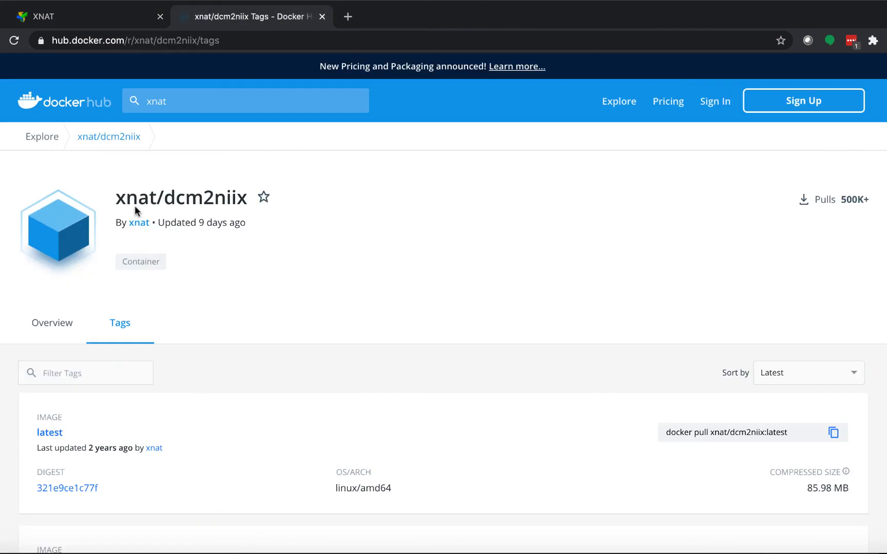
{"action": "left_click", "coordinate": [140, 224]}
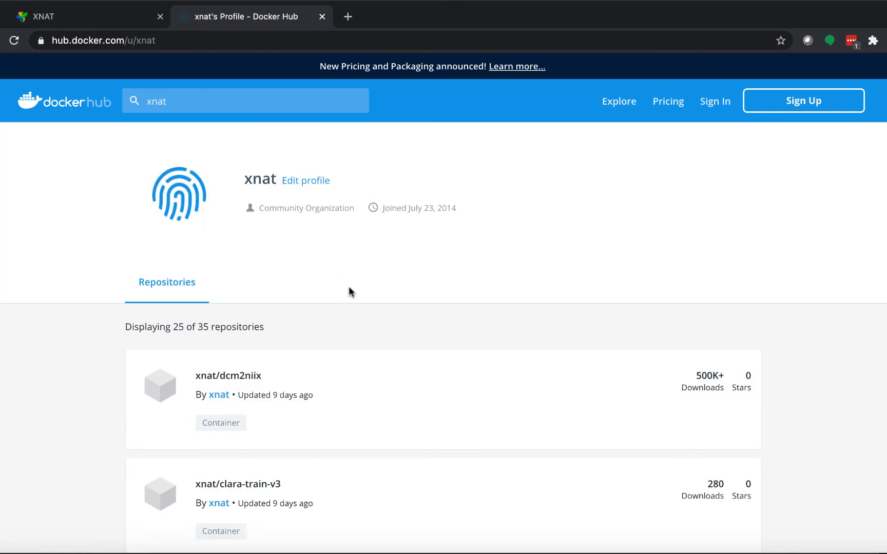
{"action": "key", "text": "super+f"}
{"action": "type", "text": "lung"}
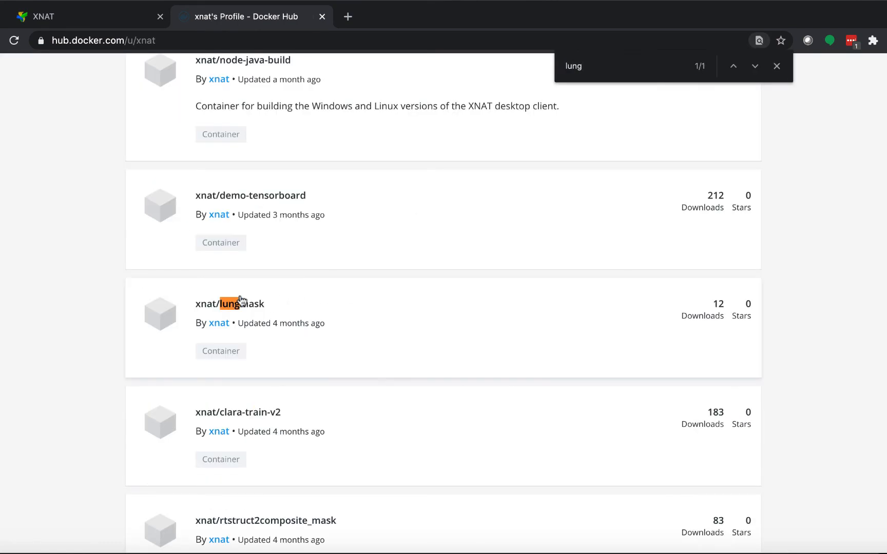
{"action": "left_click", "coordinate": [240, 302]}
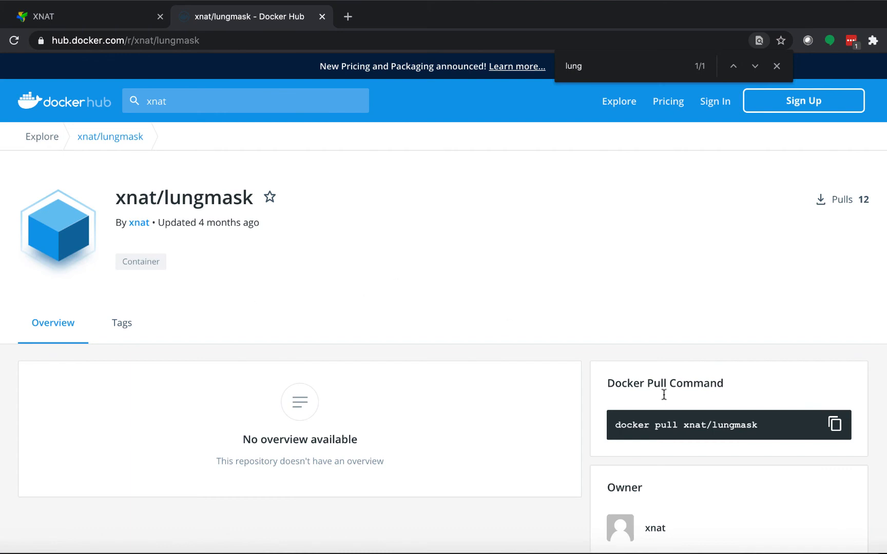
{"action": "left_click_drag", "start_coordinate": [685, 425], "coordinate": [758, 426]}
{"action": "key", "text": "ctrl+c"}
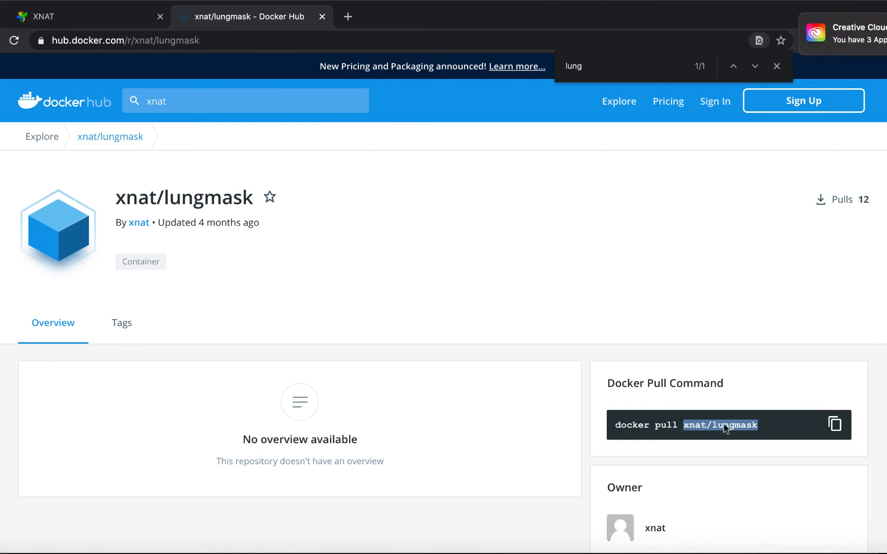
{"action": "left_click", "coordinate": [725, 333]}
- Back in XNAT, start adding a new image with the name xnat/lungmask and the version tag :latest
{"action": "left_click", "coordinate": [82, 22]}
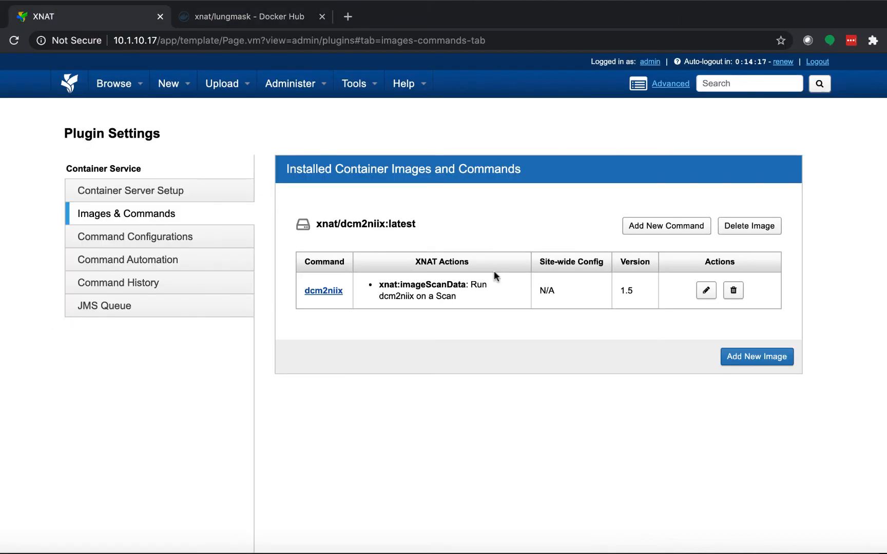
{"action": "left_click", "coordinate": [754, 356]}
{"action": "left_click", "coordinate": [459, 128]}
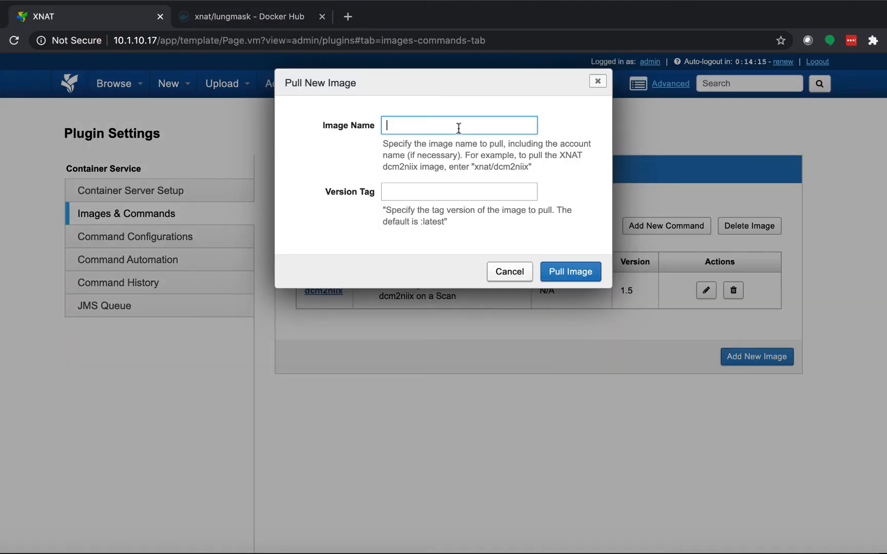
{"action": "key", "text": "ctrl+v"}
{"action": "left_click", "coordinate": [456, 191]}
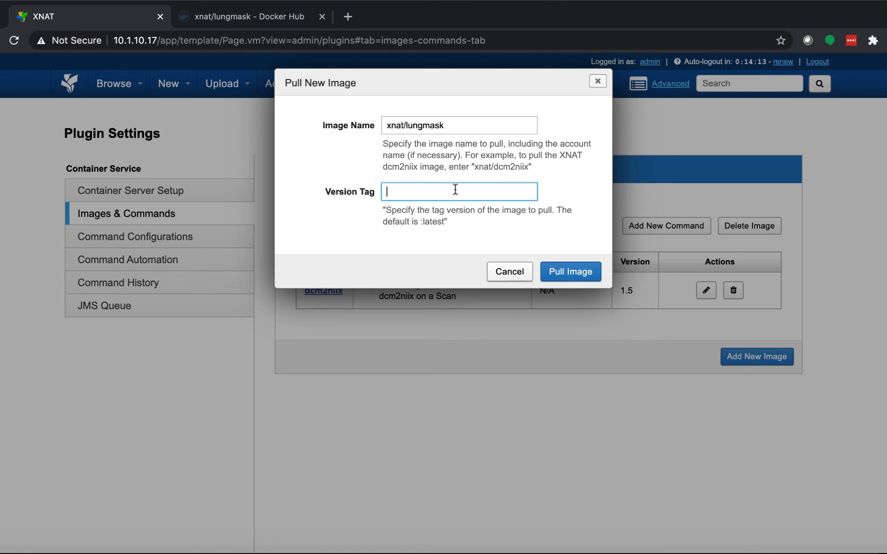
{"action": "type", "text": ":latest"}
- Check the available xnat/lungmask tags on Docker Hub, and pull the image in XNAT
{"action": "left_click", "coordinate": [303, 13]}
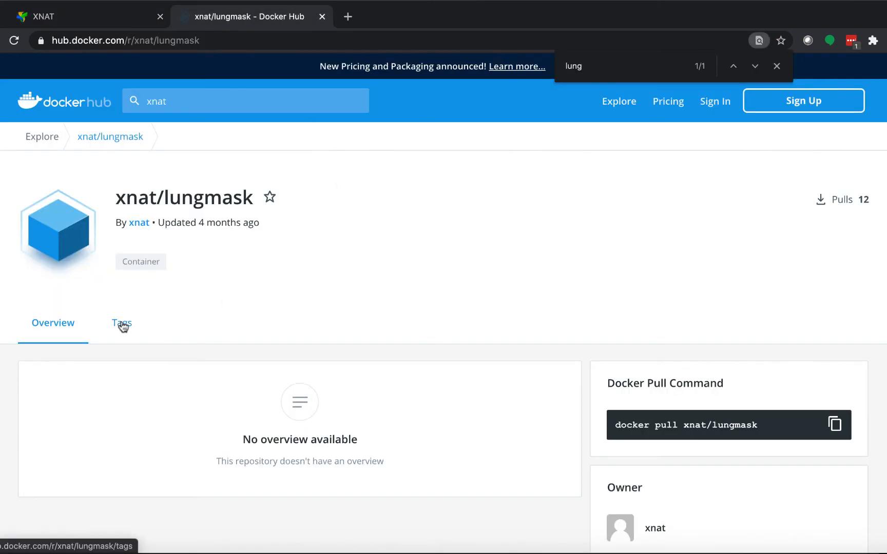
{"action": "left_click", "coordinate": [309, 319]}
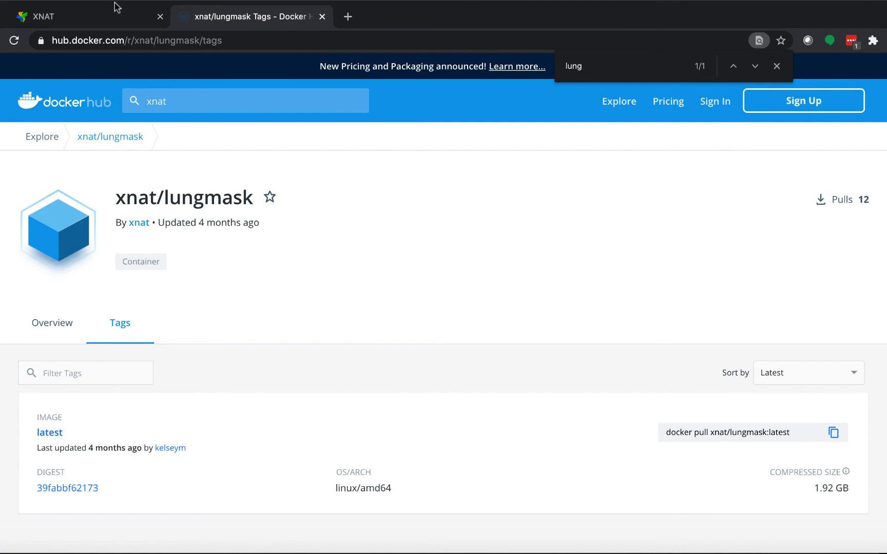
{"action": "left_click", "coordinate": [103, 18]}
{"action": "left_click", "coordinate": [582, 272]}
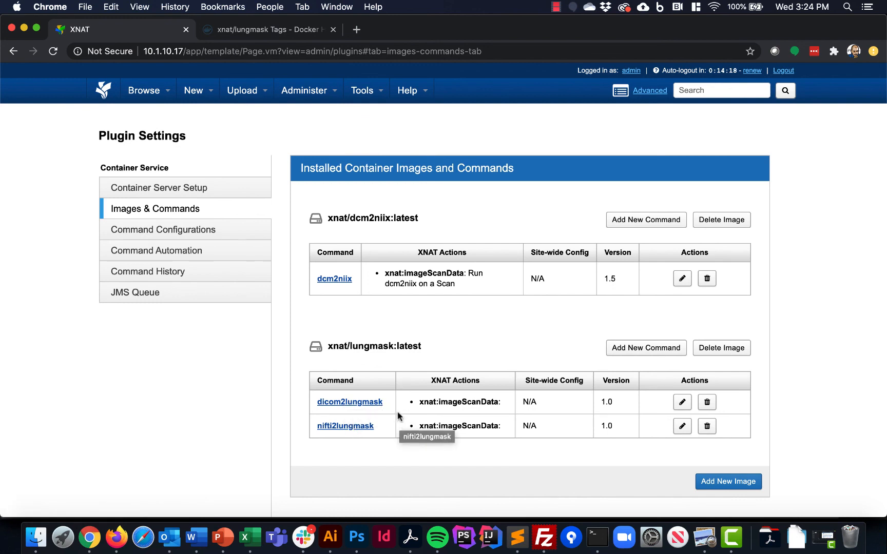
- View the dicom2lungmask definition without saving, and disable dicom2lungmask in the site-wide command configurations
{"action": "left_click", "coordinate": [363, 407]}
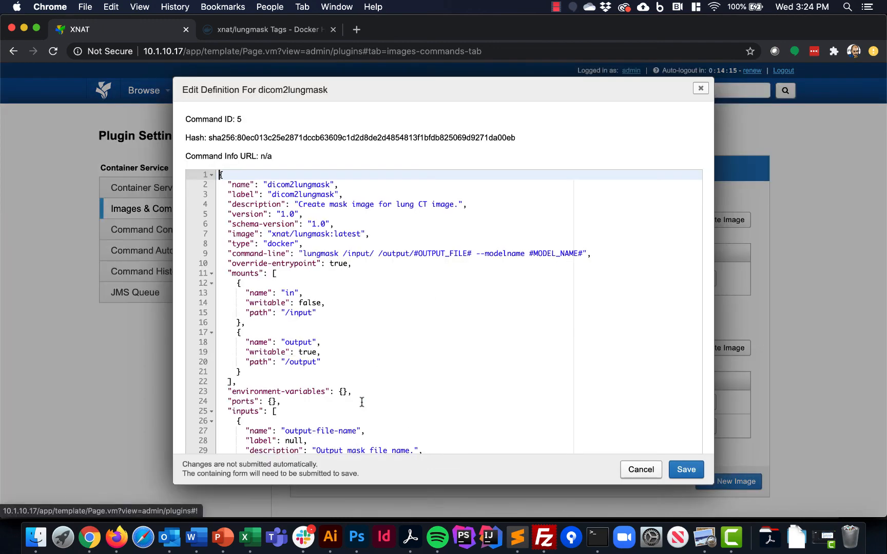
{"action": "left_click", "coordinate": [700, 88]}
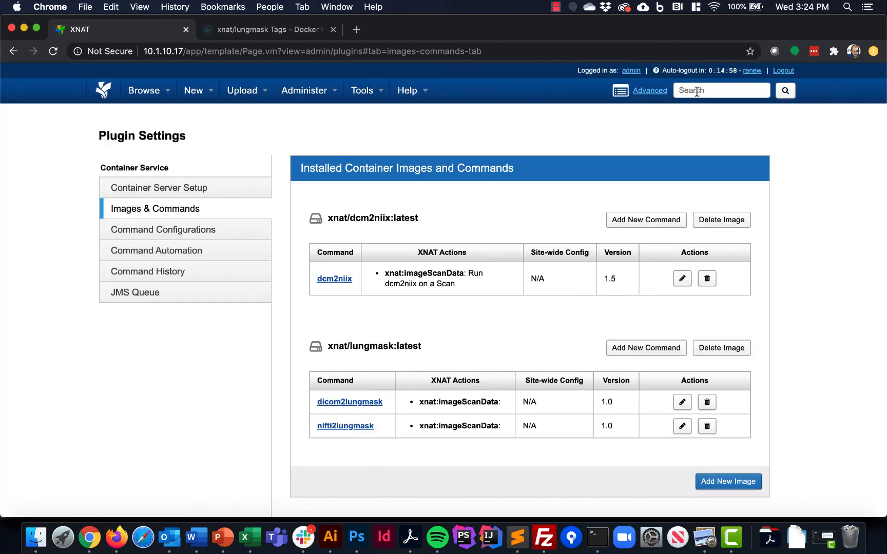
{"action": "left_click", "coordinate": [177, 233]}
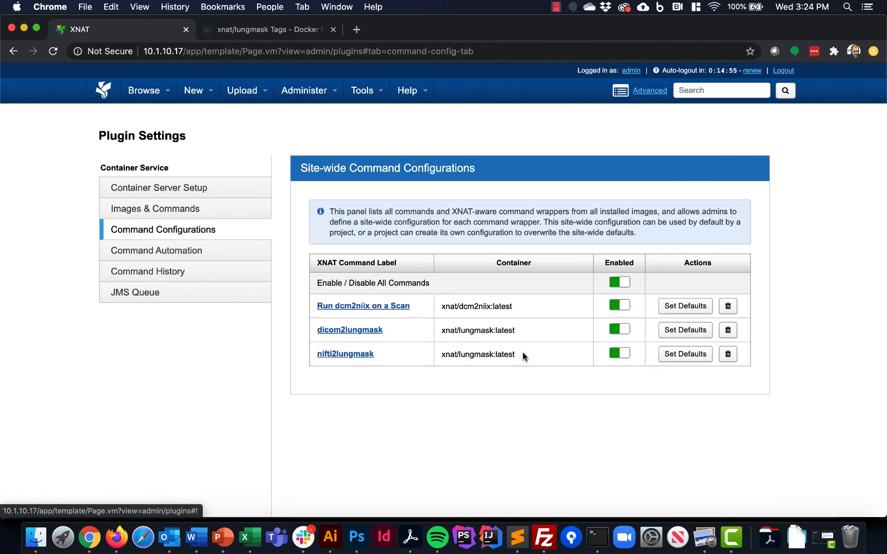
{"action": "left_click", "coordinate": [621, 331]}
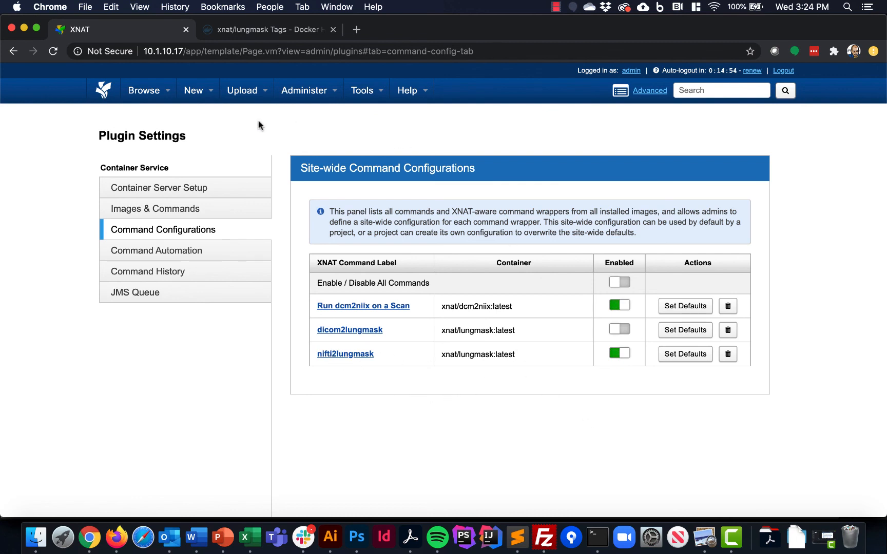
- Open the project settings of the TCIA Covid Lung project and enable the nifti2lungmask command
{"action": "mouse_move", "coordinate": [139, 95]}
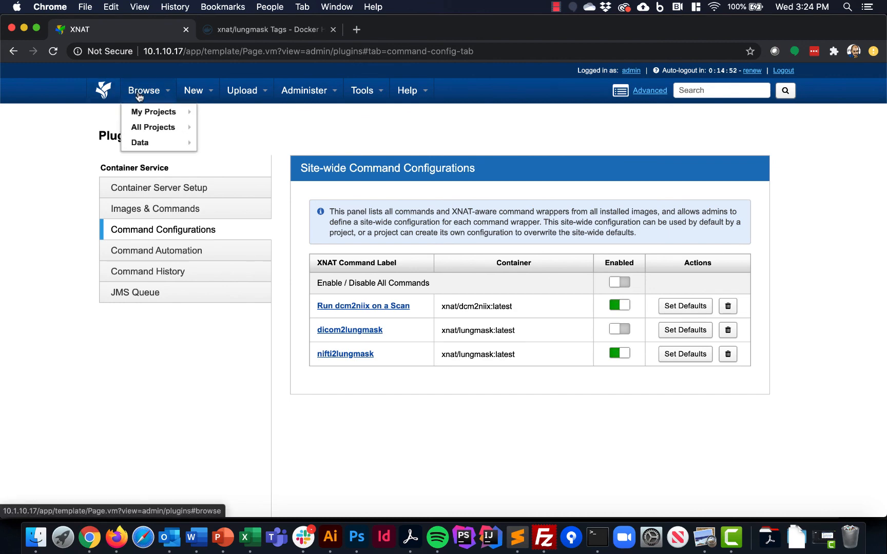
{"action": "left_click", "coordinate": [144, 115]}
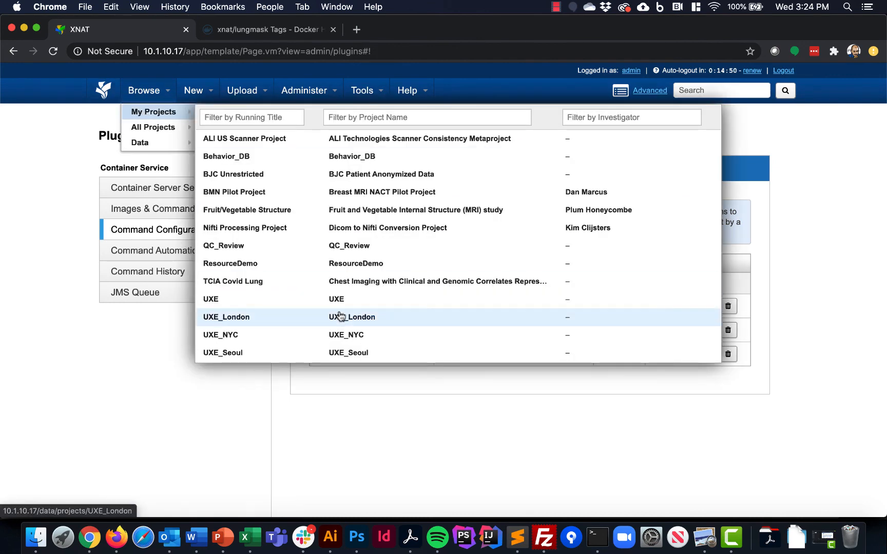
{"action": "left_click", "coordinate": [367, 283]}
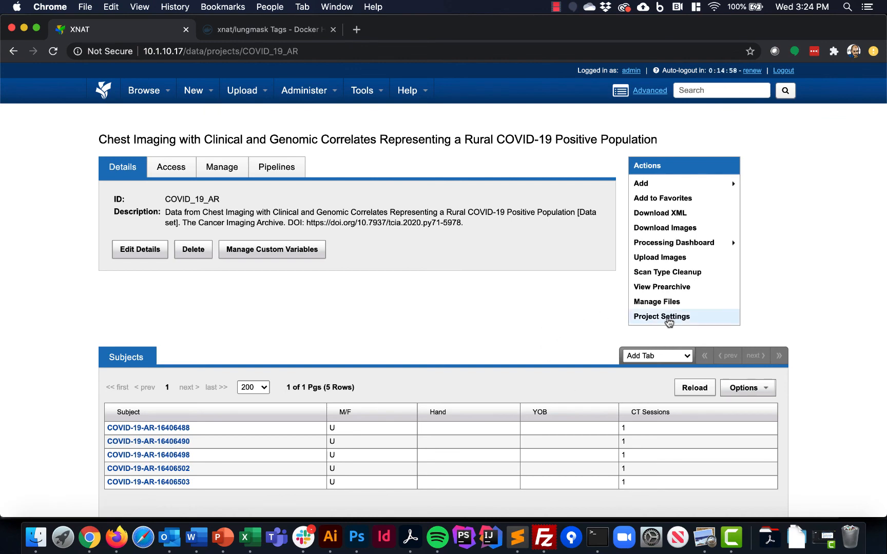
{"action": "left_click", "coordinate": [665, 318]}
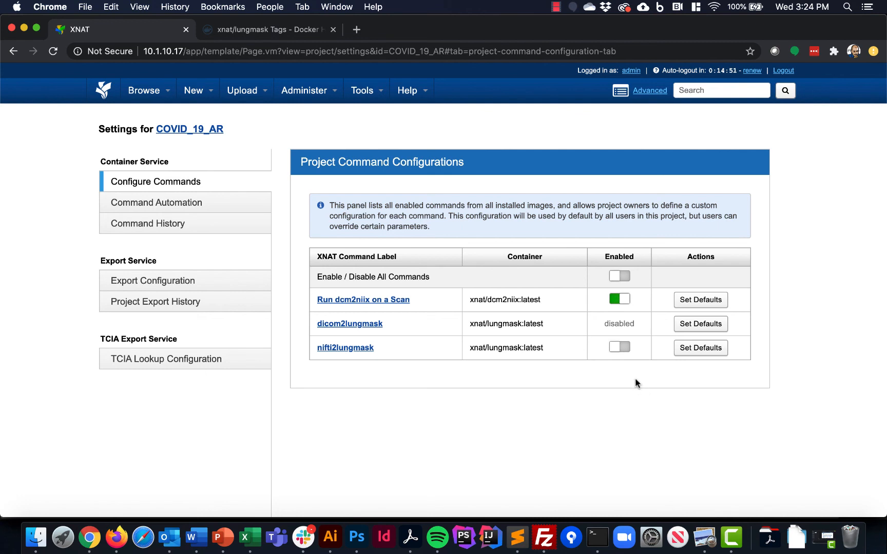
{"action": "left_click", "coordinate": [618, 347]}
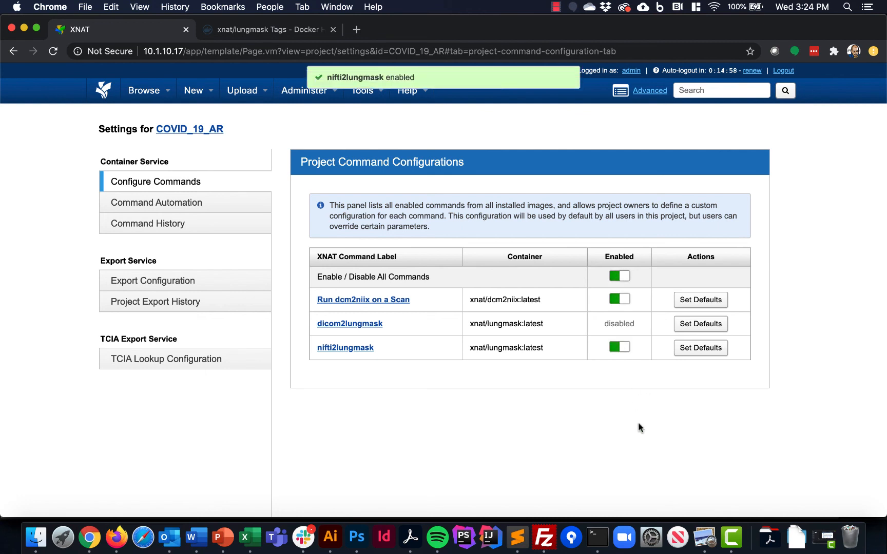